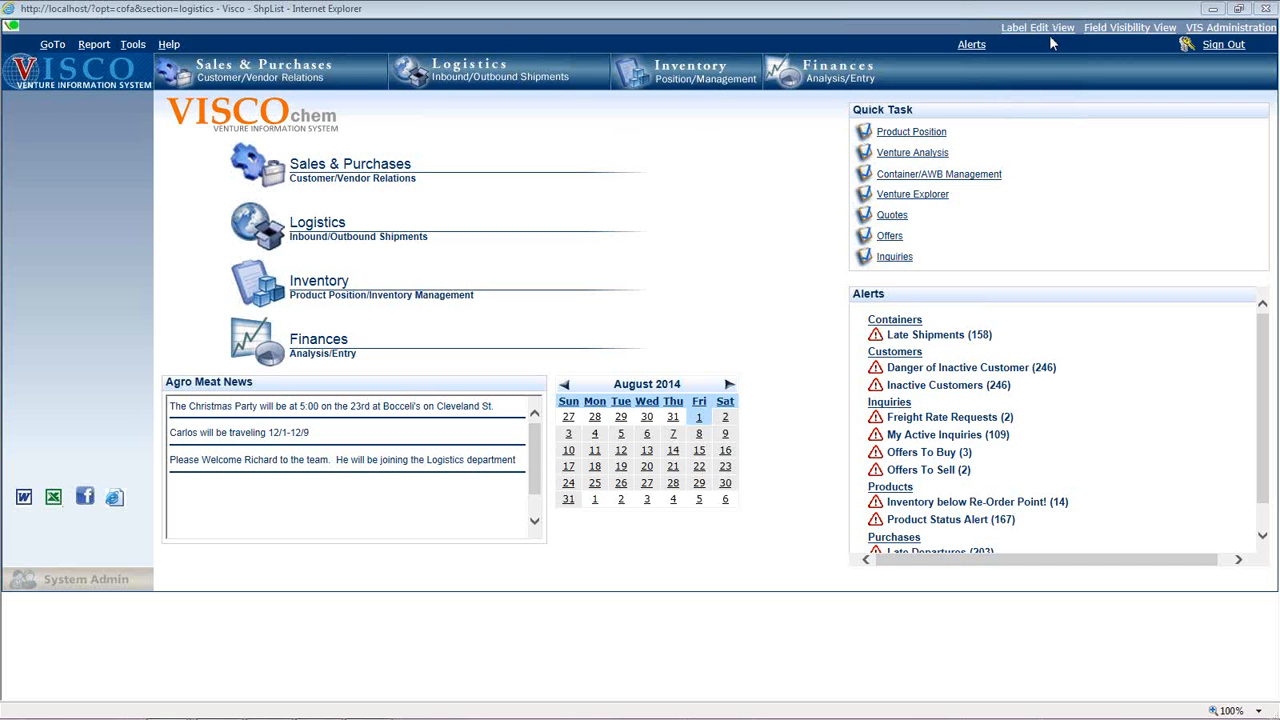
Open the Specification Headings master table, show all entries, and filter for headings containing "melt".
click(133, 45)
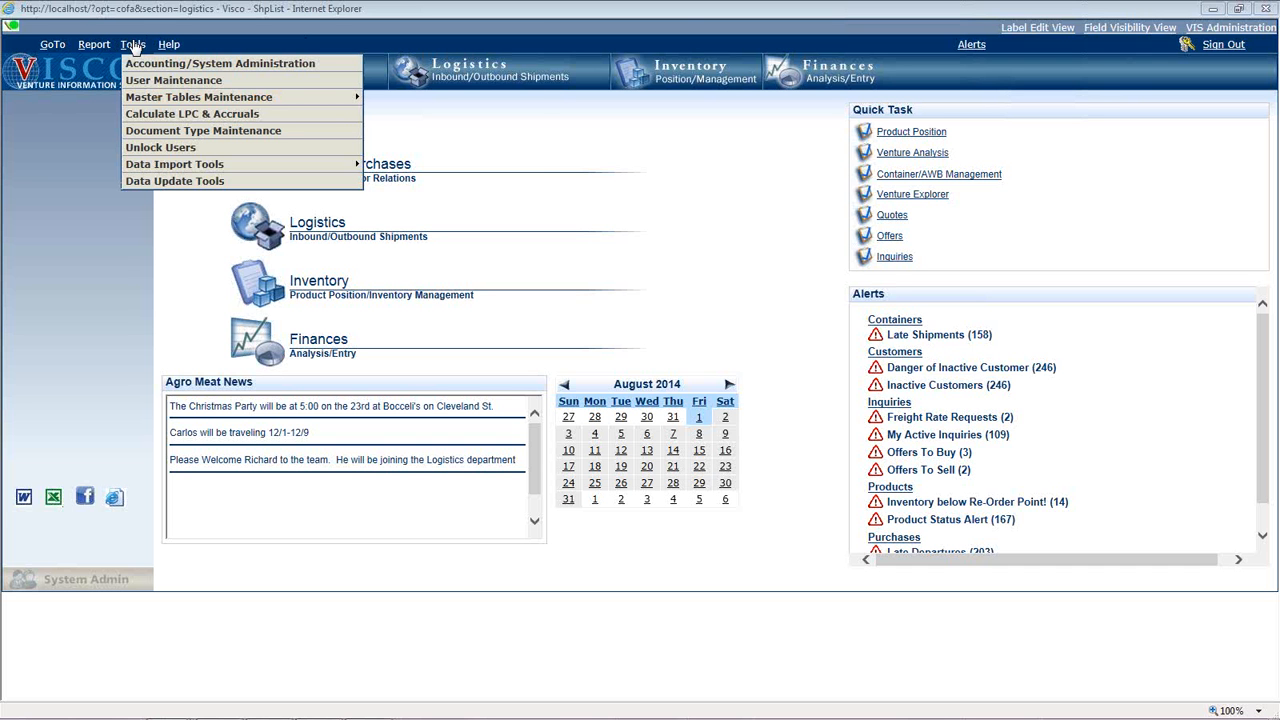
mouse_move(225, 104)
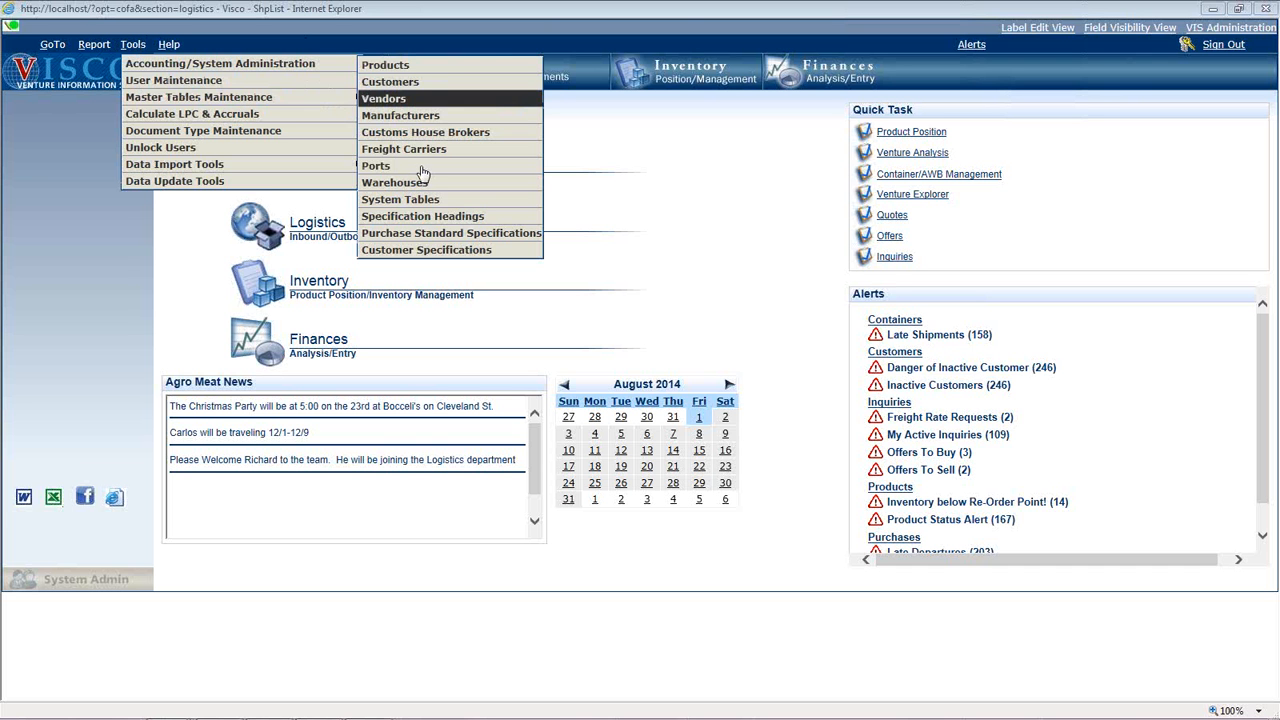
click(430, 218)
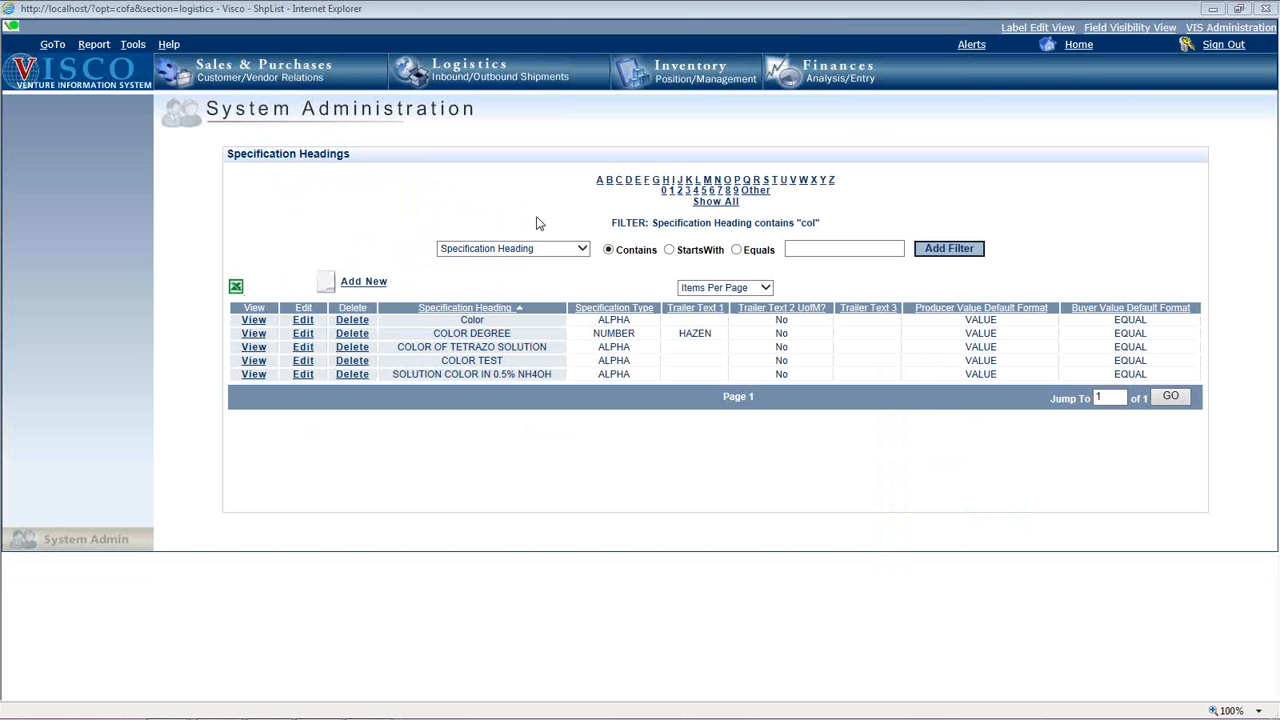
click(709, 205)
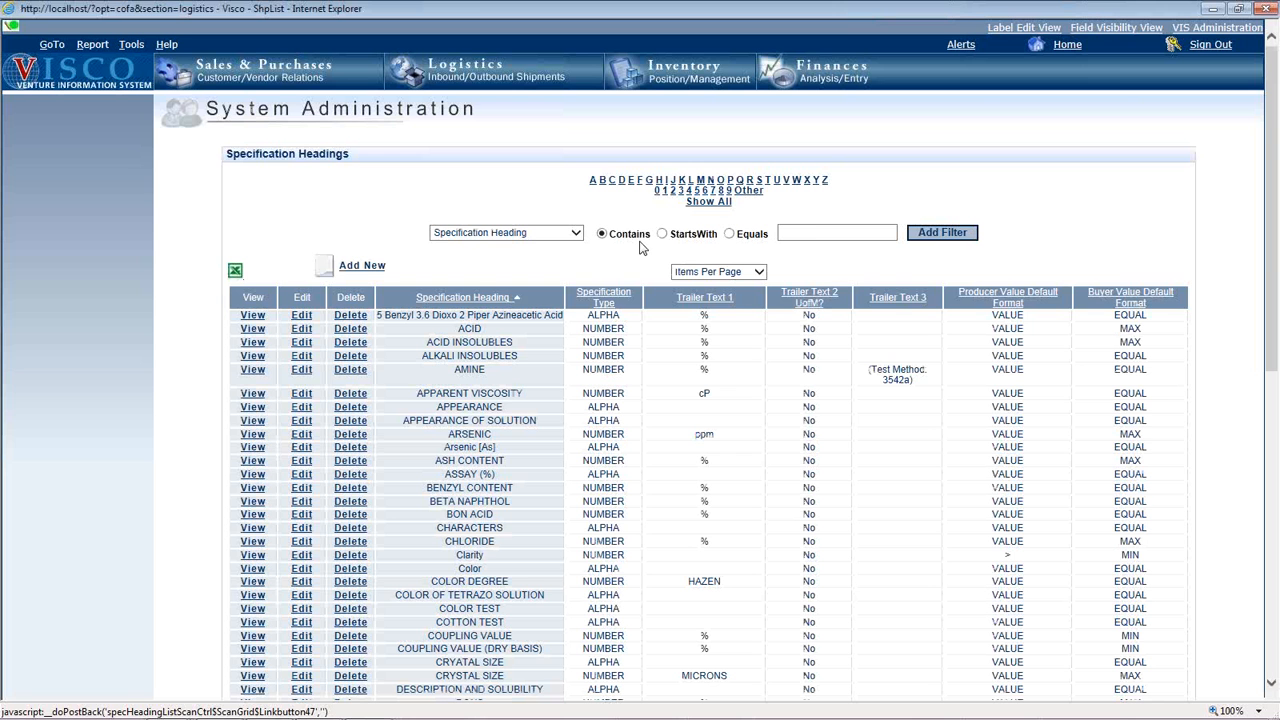
click(816, 233)
text(melt)
click(960, 244)
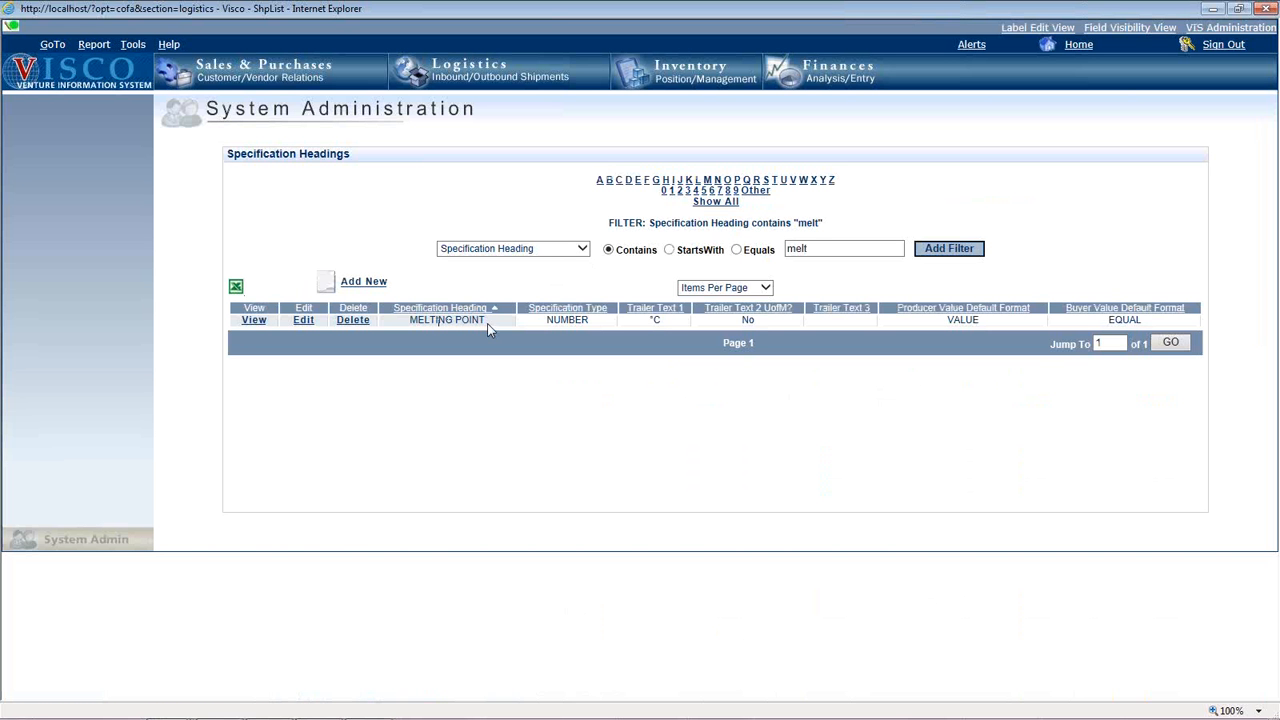
Open the MELTING POINT specification heading for editing, review its type, default formats and trailer text, and leave without saving.
drag(486, 319, 421, 317)
click(303, 320)
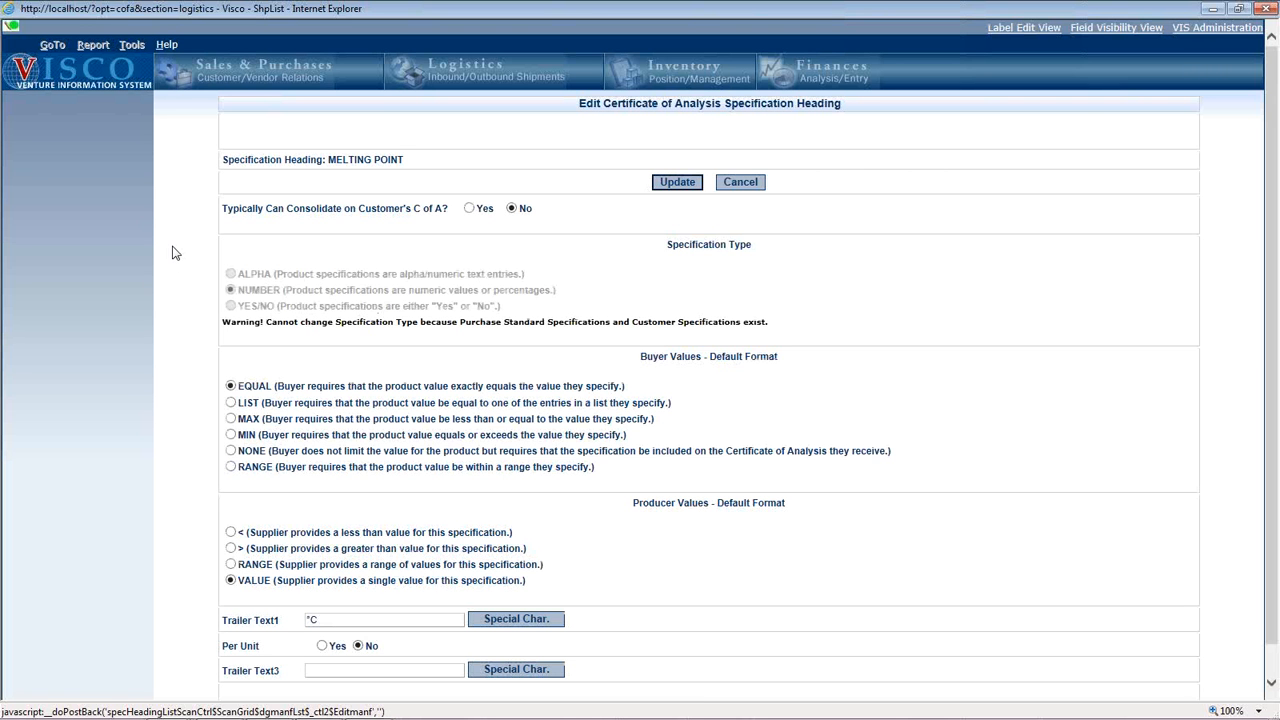
scroll(172, 252, down, 1)
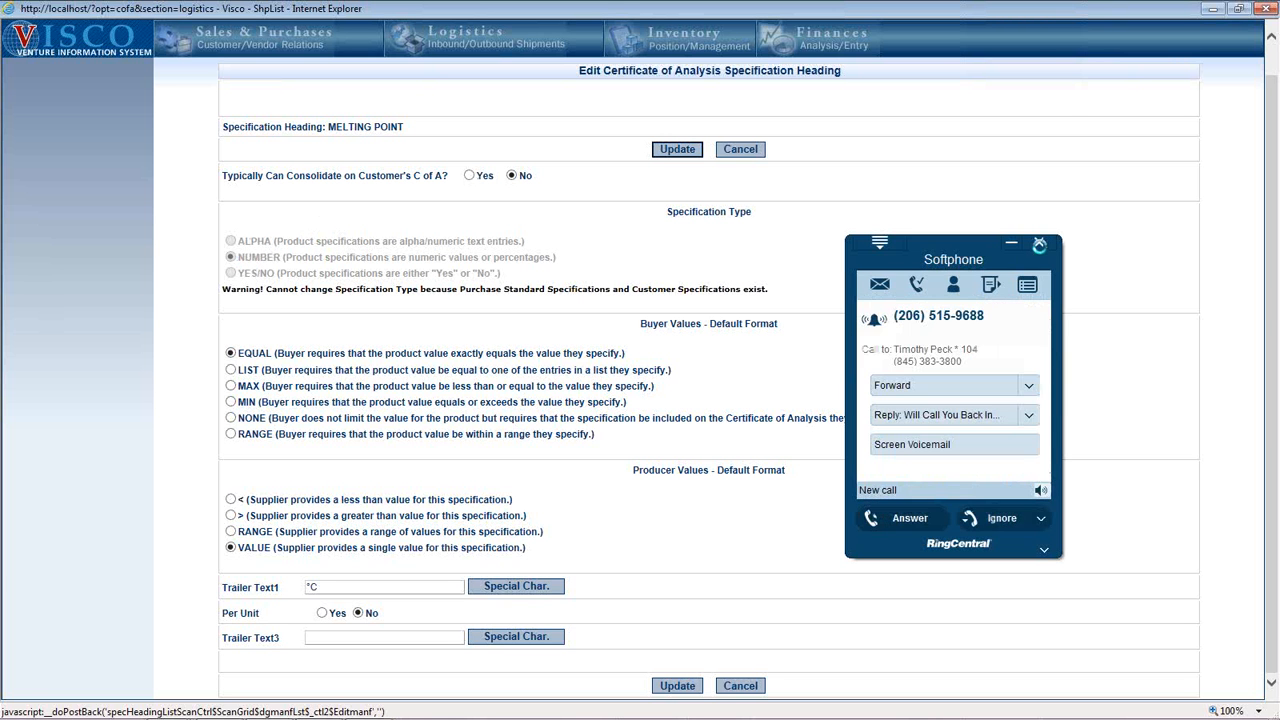
click(1040, 243)
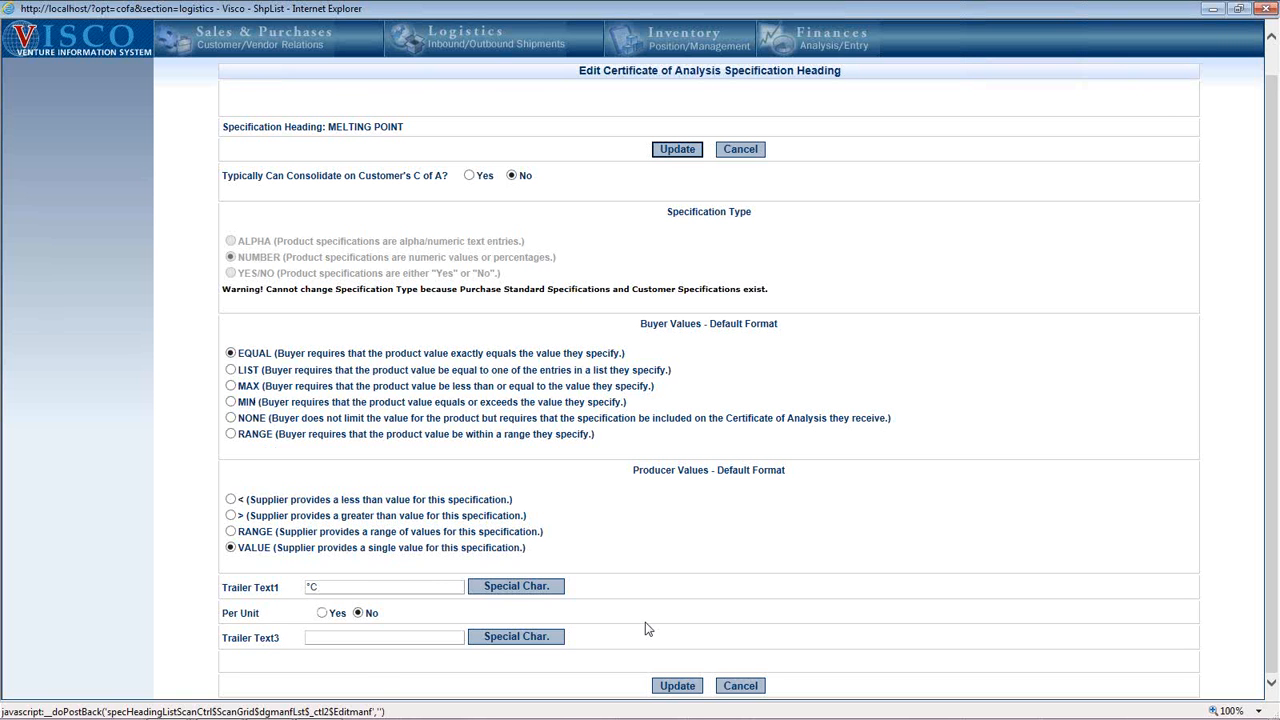
click(740, 686)
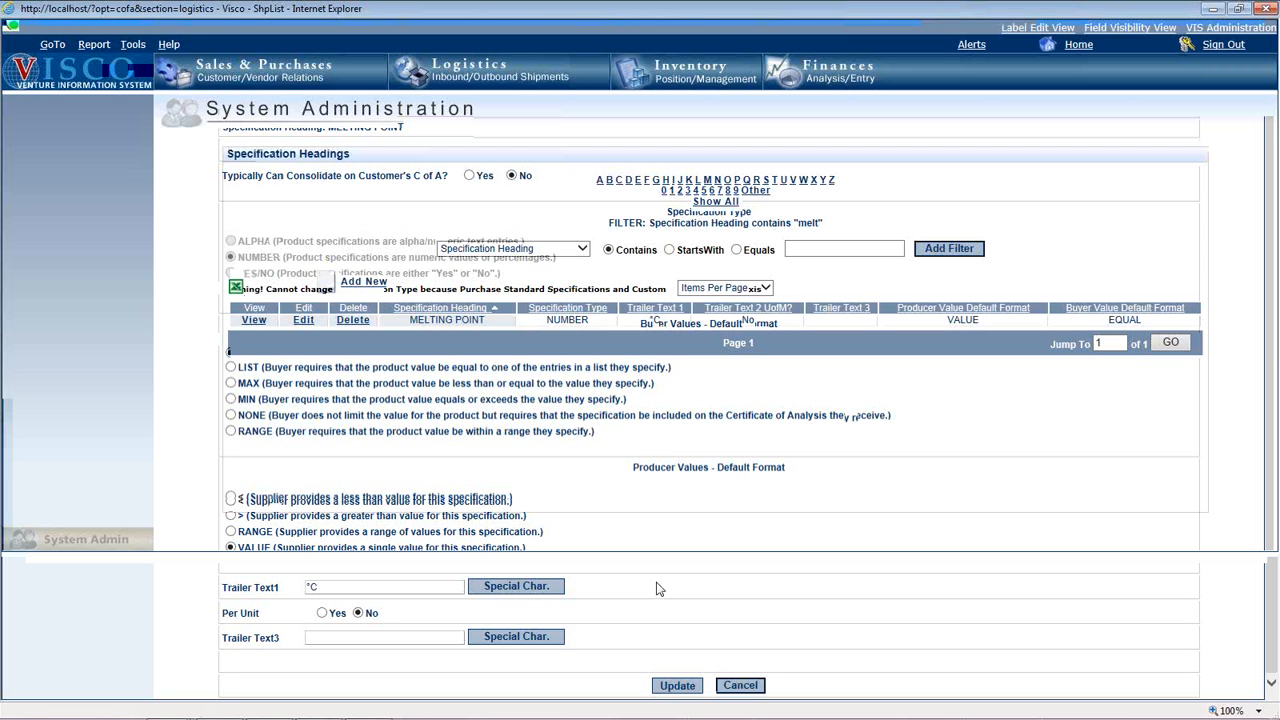
Open the Purchase Standard Specifications for the product ACETONE, picking it from the product scan.
click(145, 46)
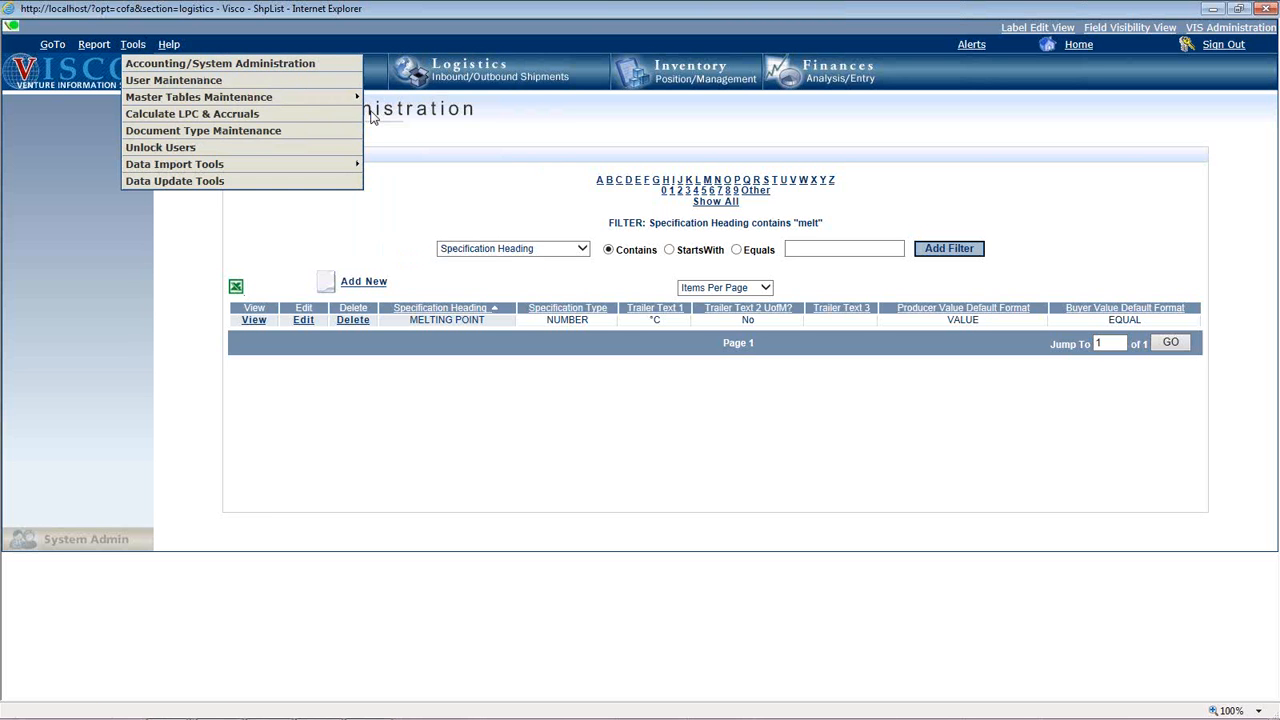
mouse_move(355, 103)
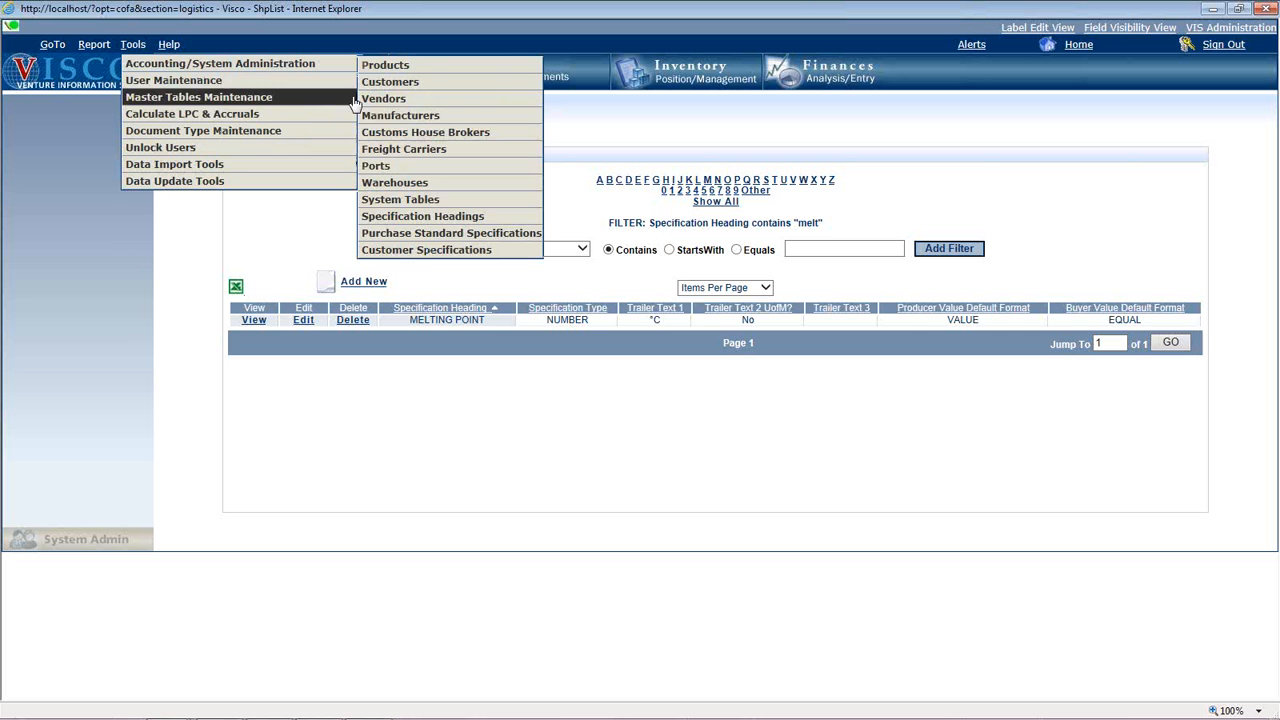
click(425, 233)
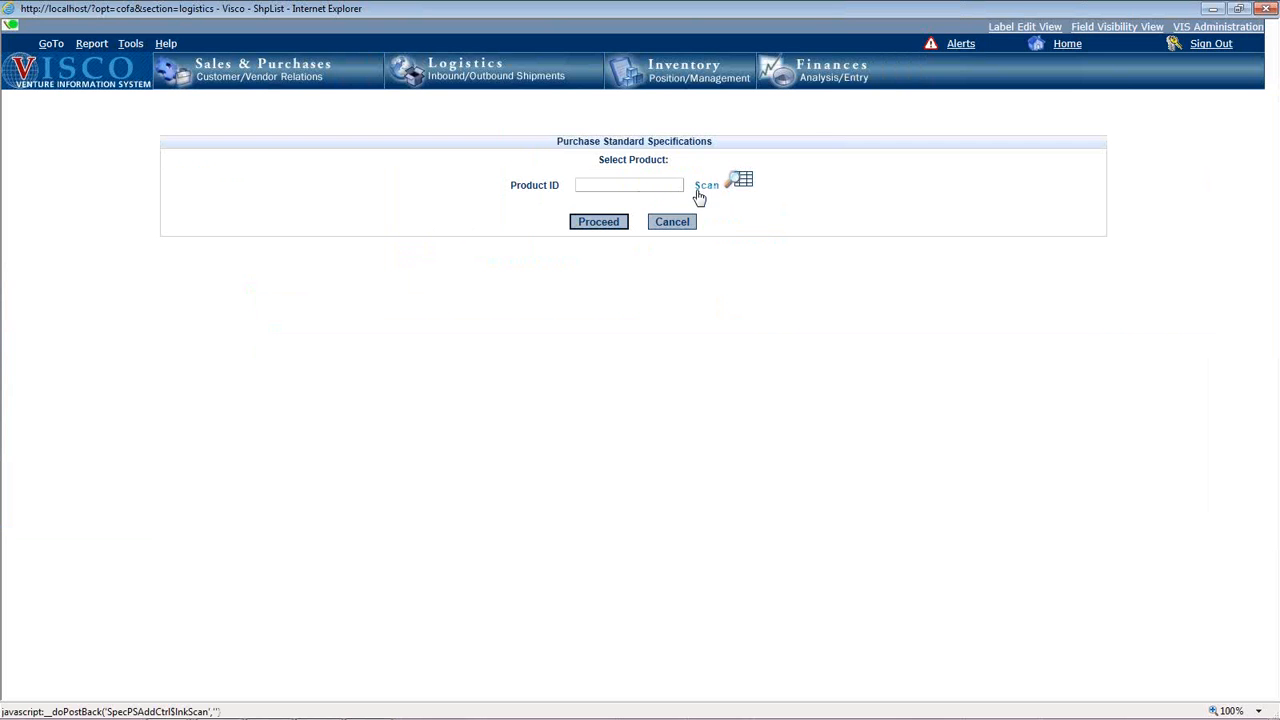
click(699, 195)
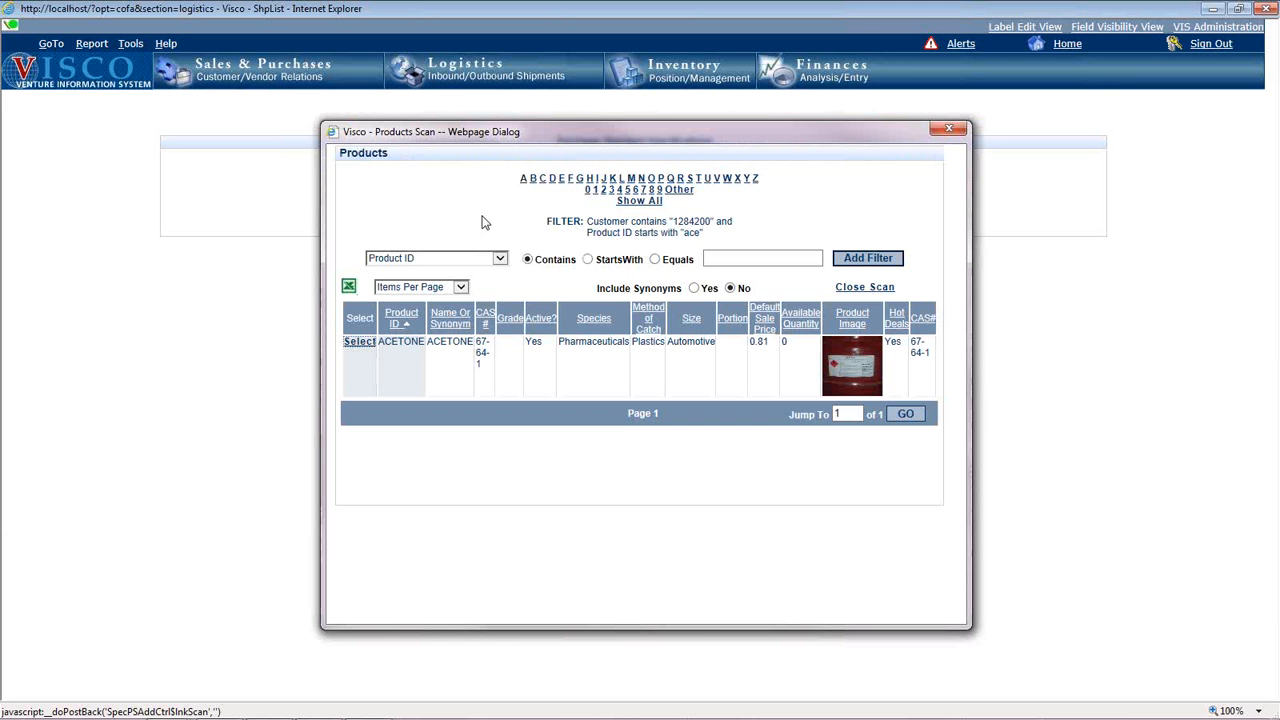
click(360, 343)
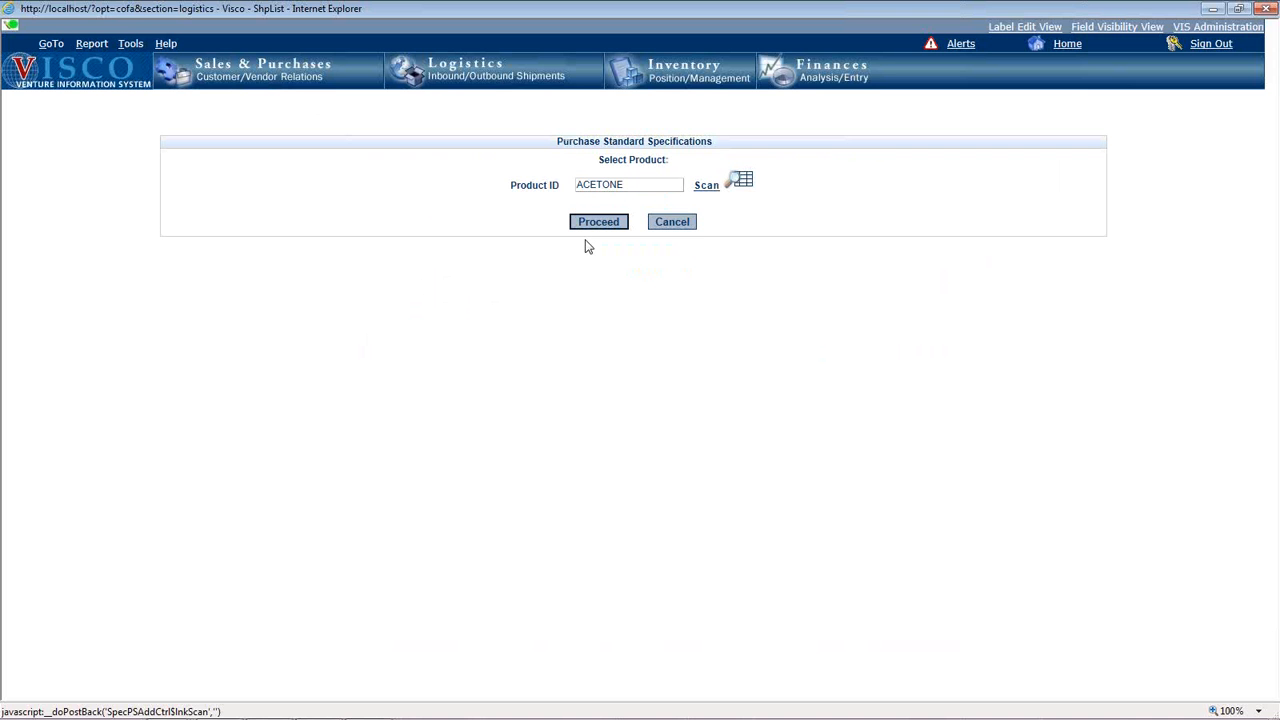
click(598, 228)
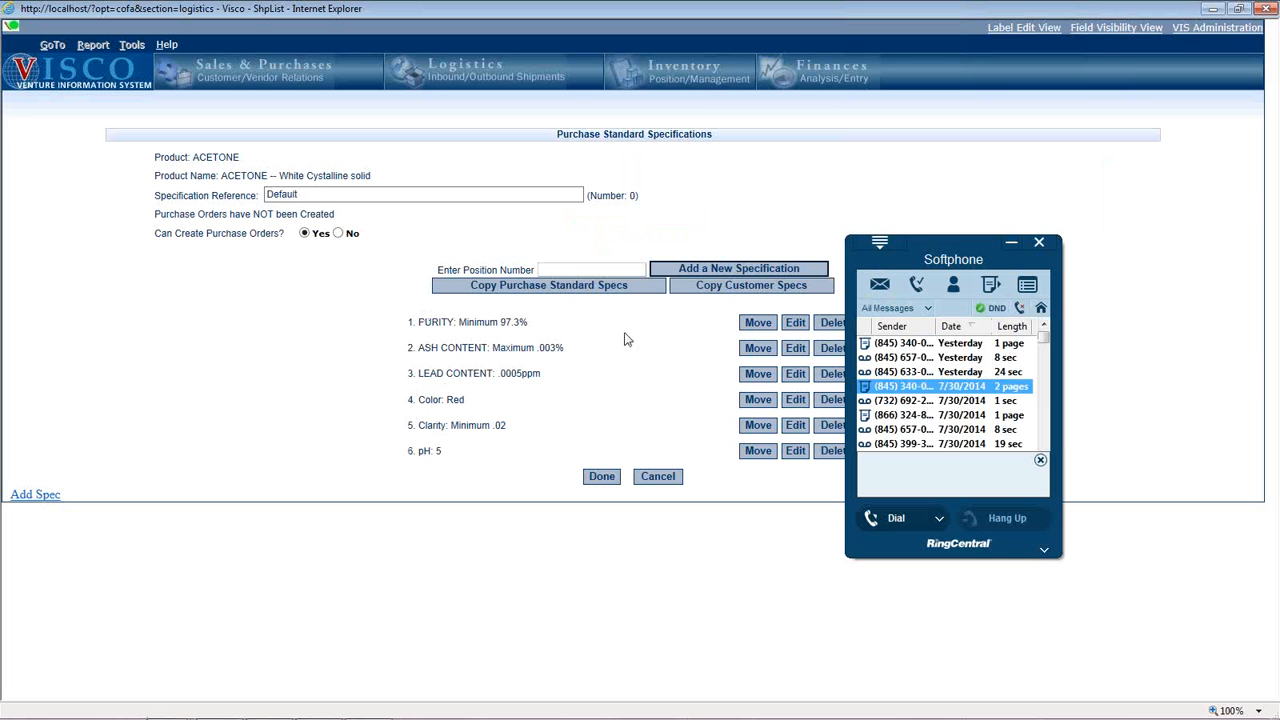
Dismiss the softphone window, review ACETONE's purchase standard specifications, including PURITY, and exit without saving.
click(1038, 244)
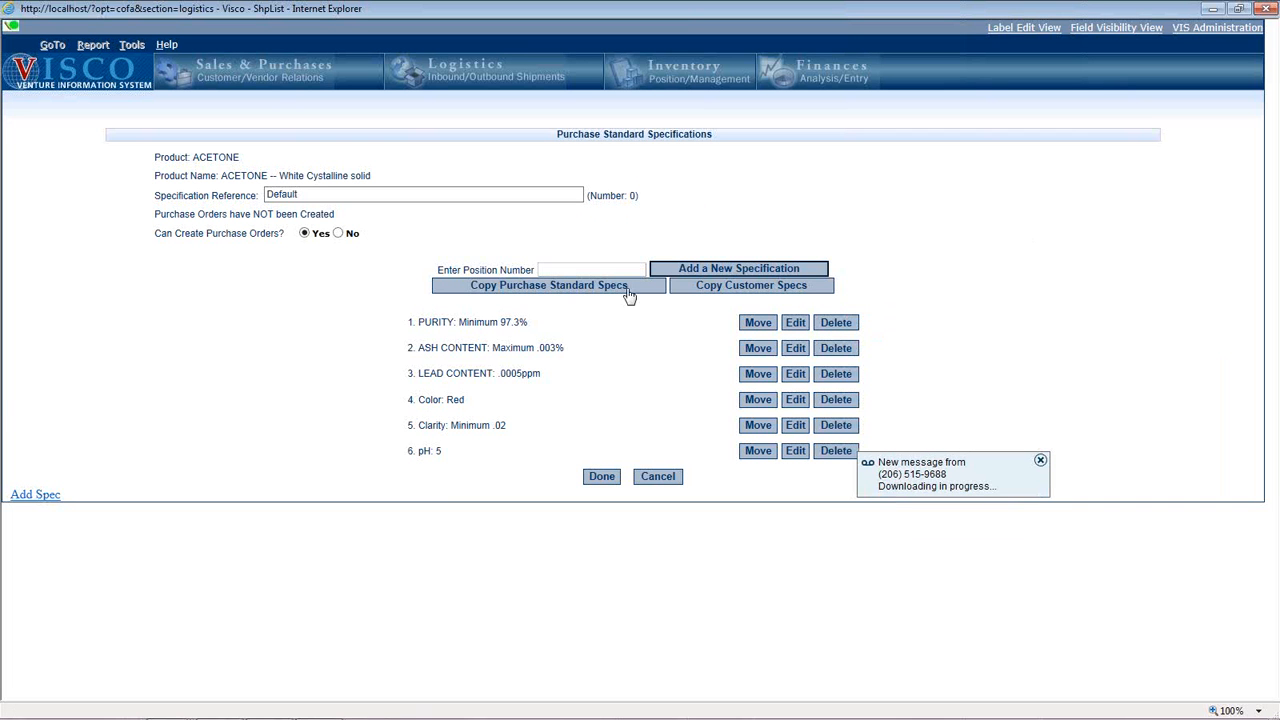
drag(528, 321, 418, 322)
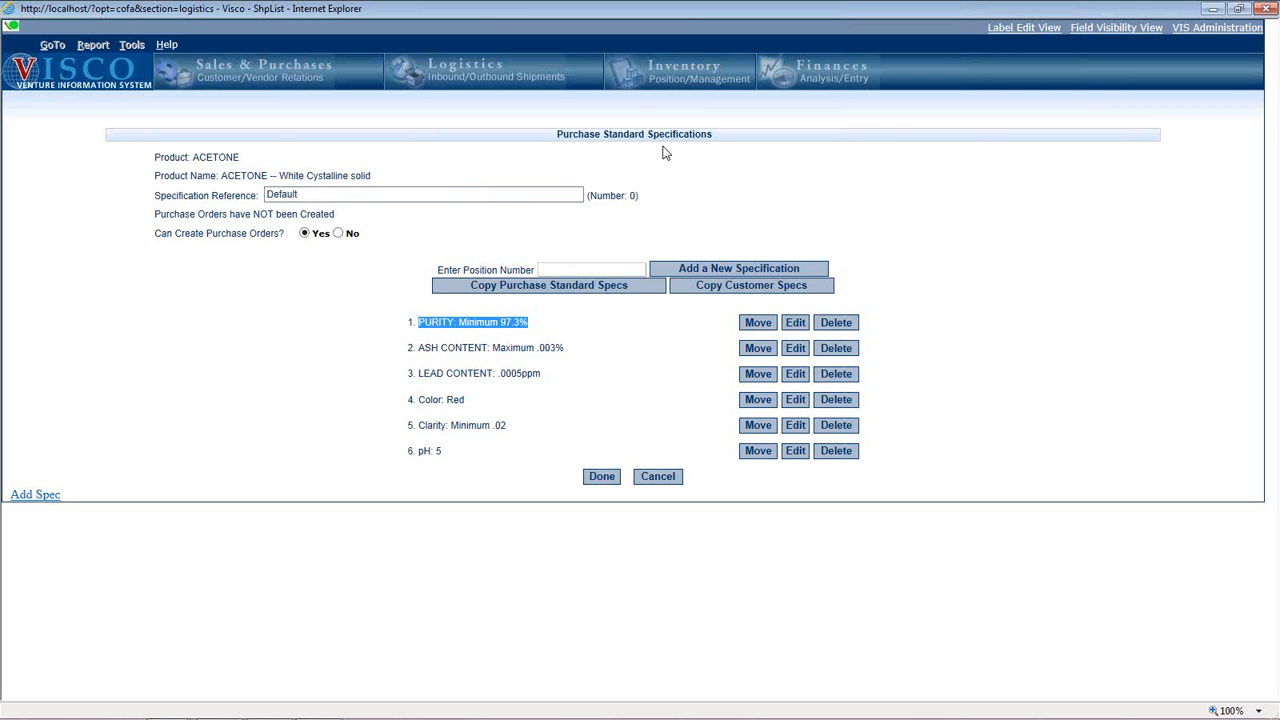
click(647, 478)
click(656, 339)
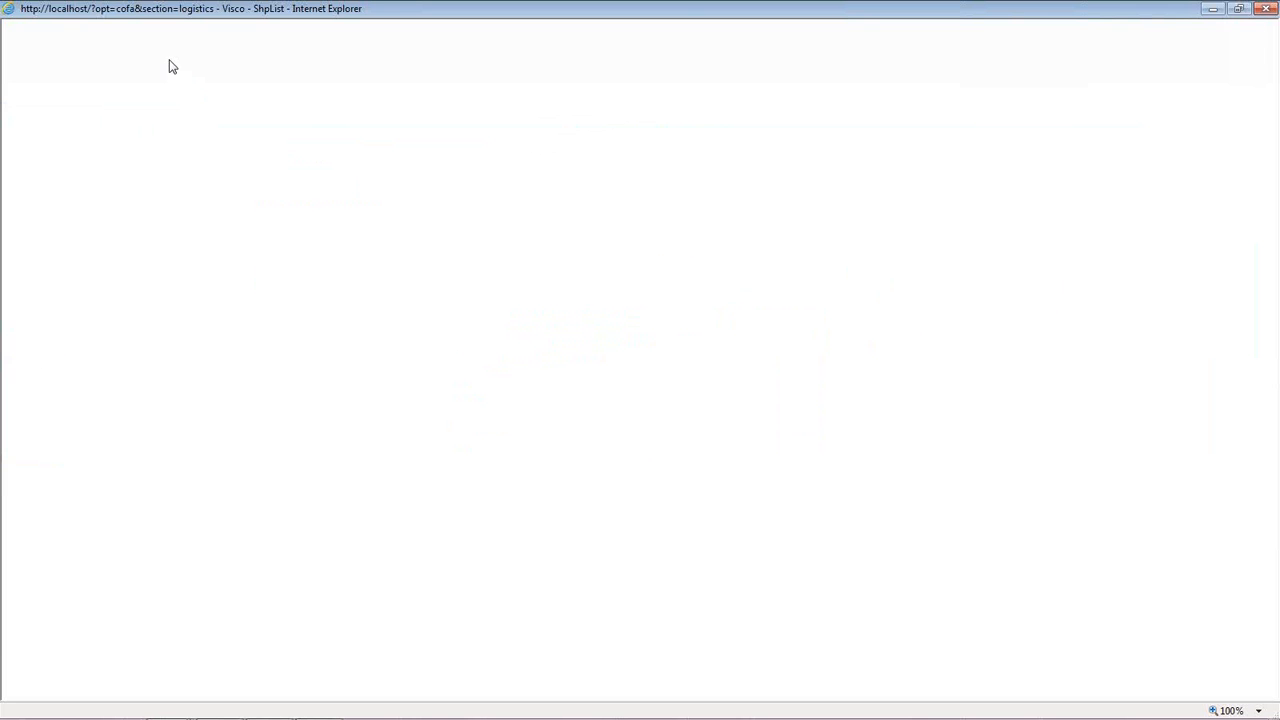
Open Customer Specifications and select METALTEK INTERNATIONAL as the customer and ACETONE as the product.
click(133, 44)
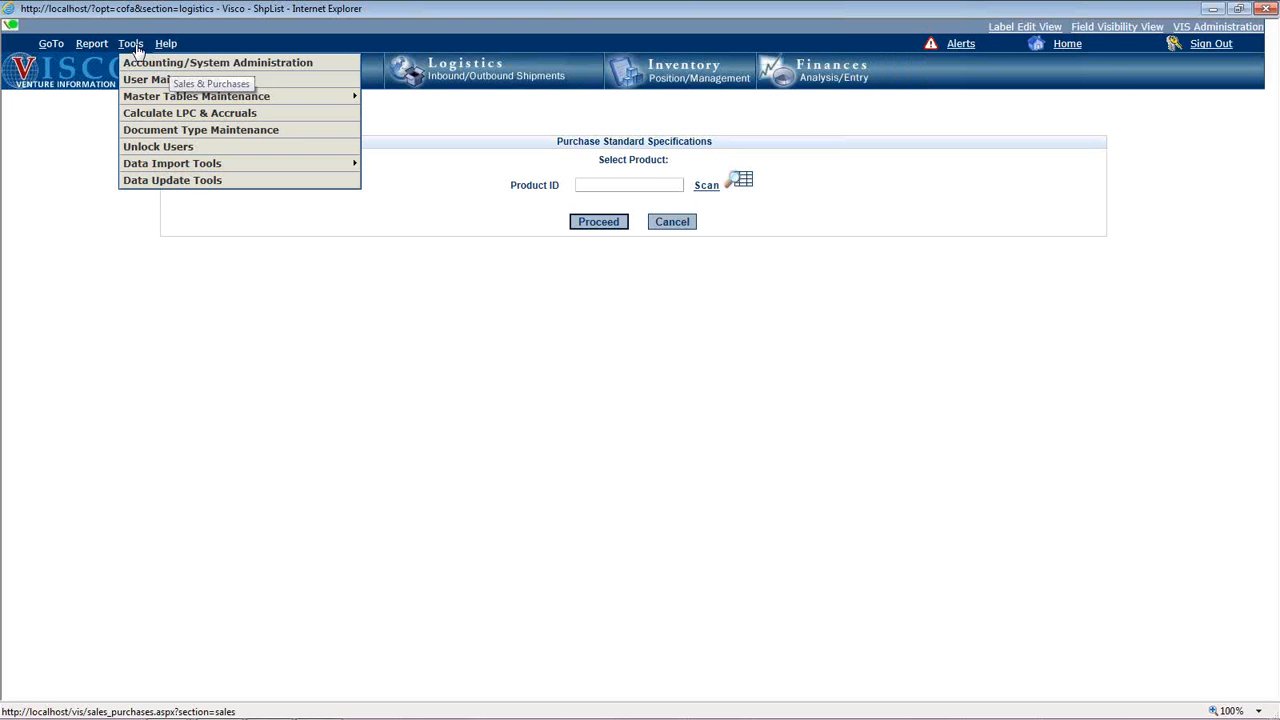
mouse_move(215, 100)
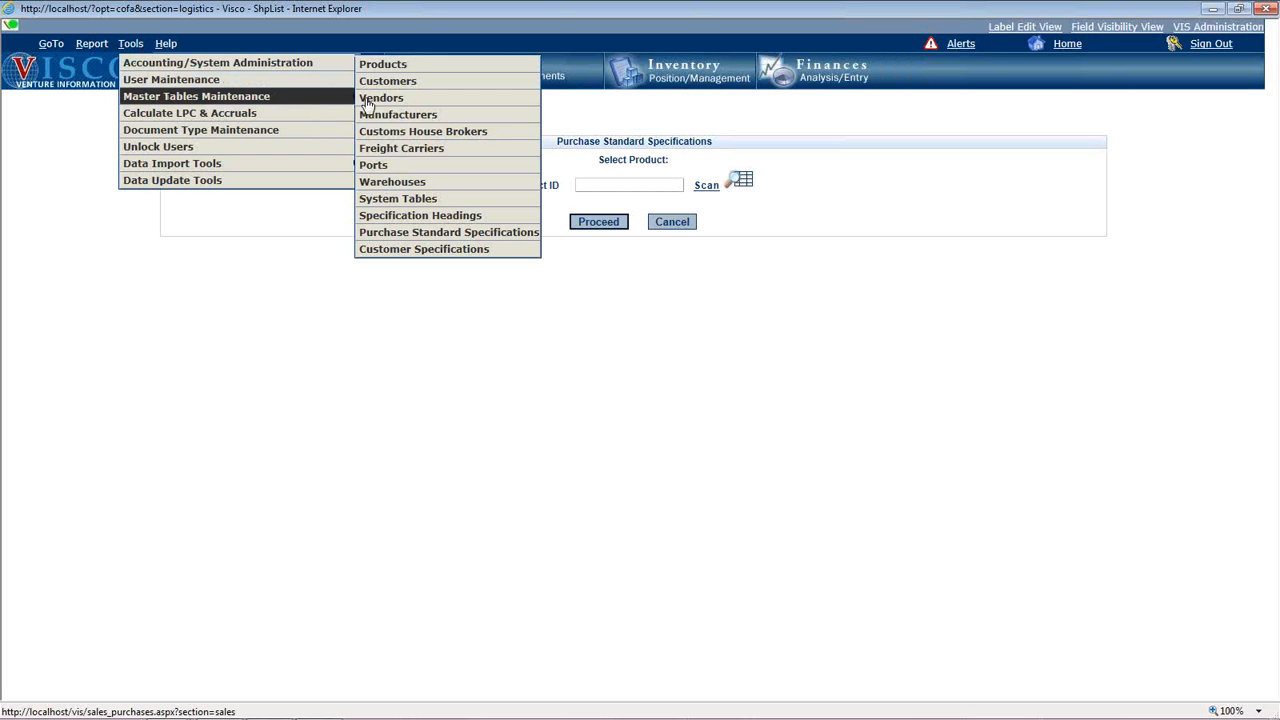
click(405, 252)
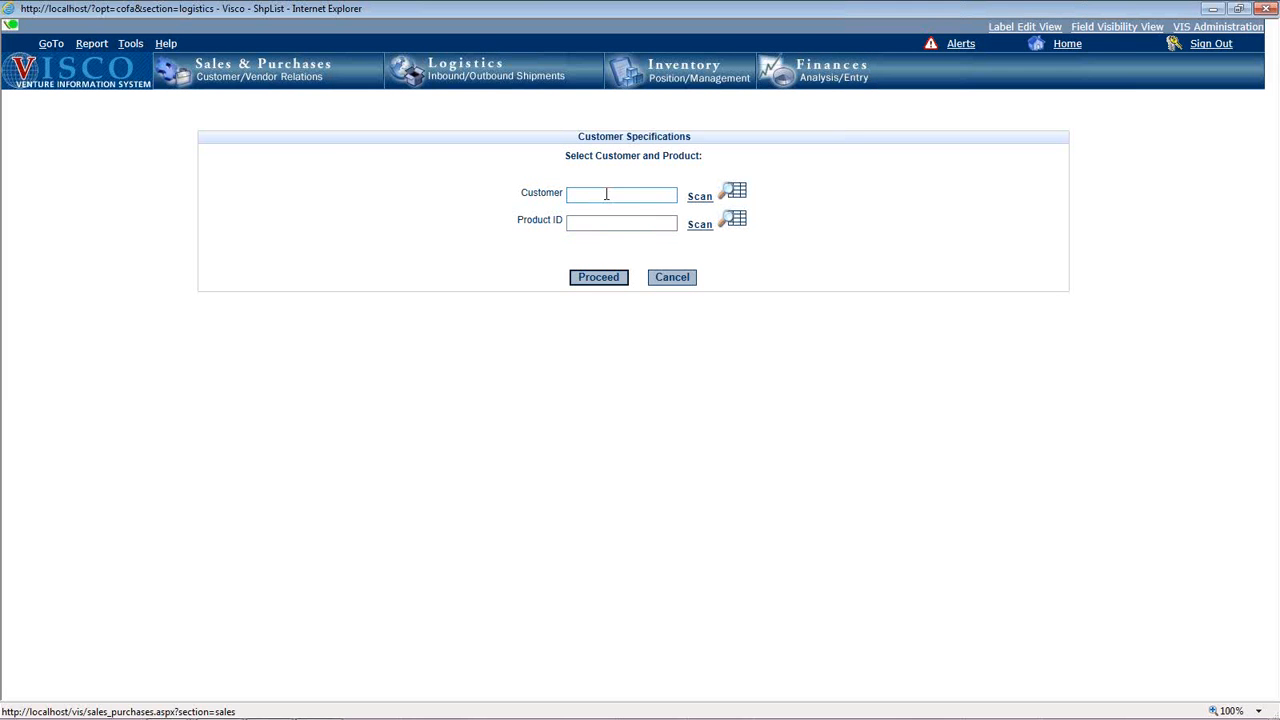
click(699, 199)
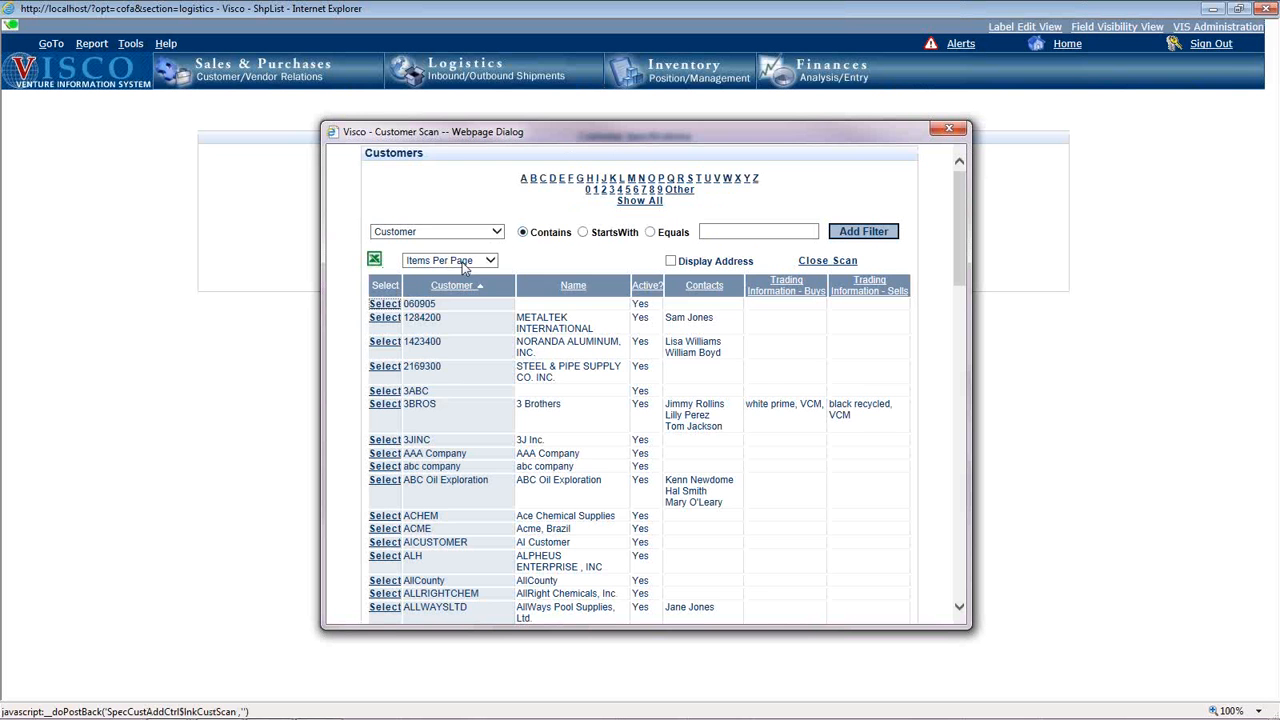
click(388, 320)
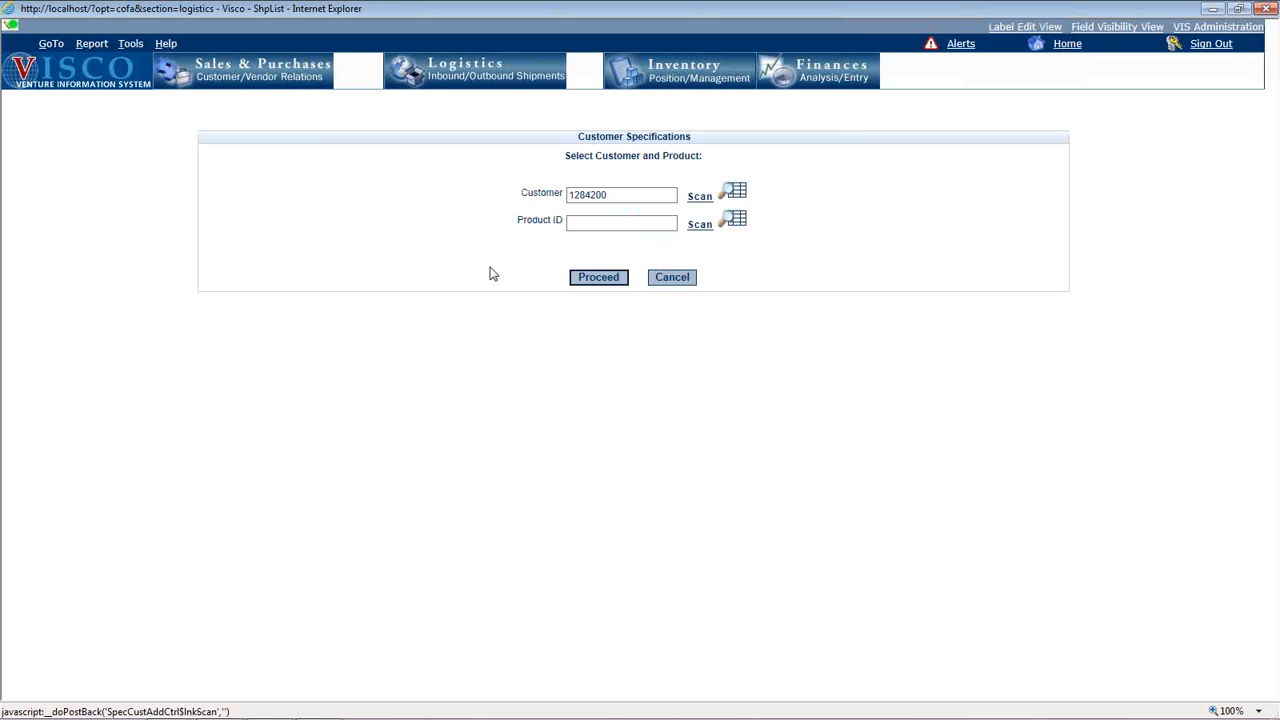
click(359, 343)
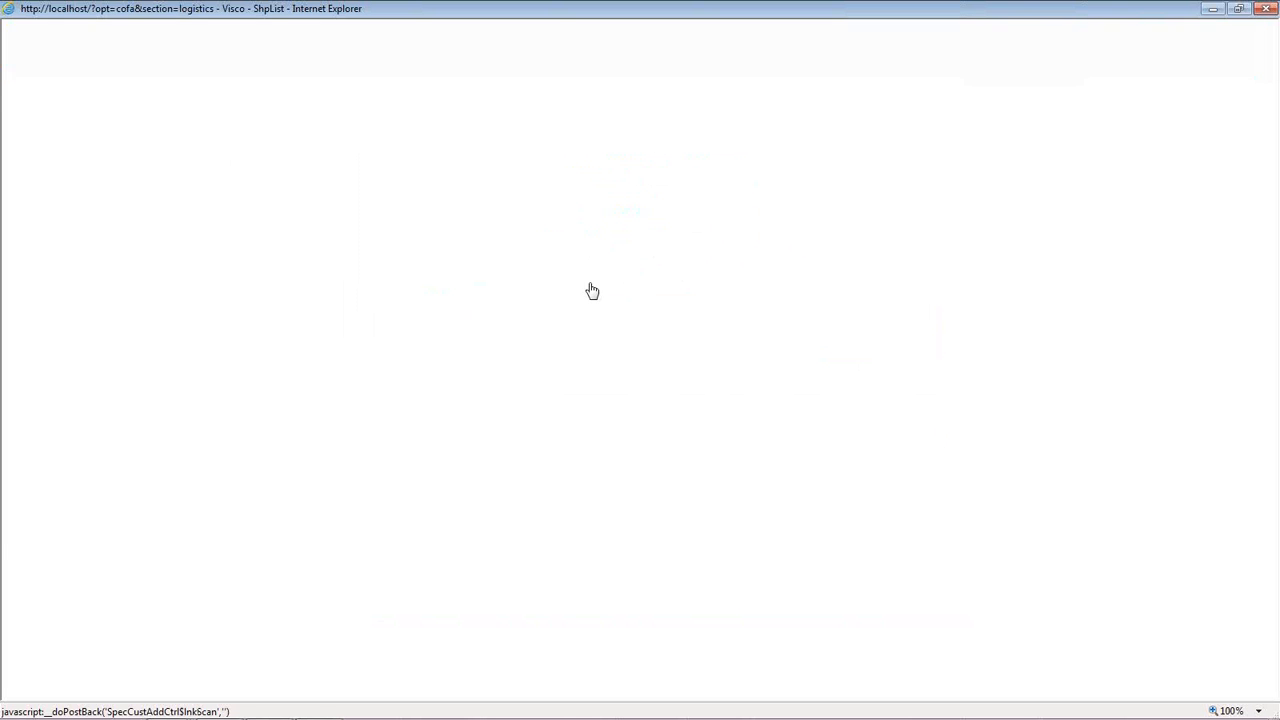
Review the selected customer's ACETONE specifications and C of A options, and exit without saving.
click(596, 280)
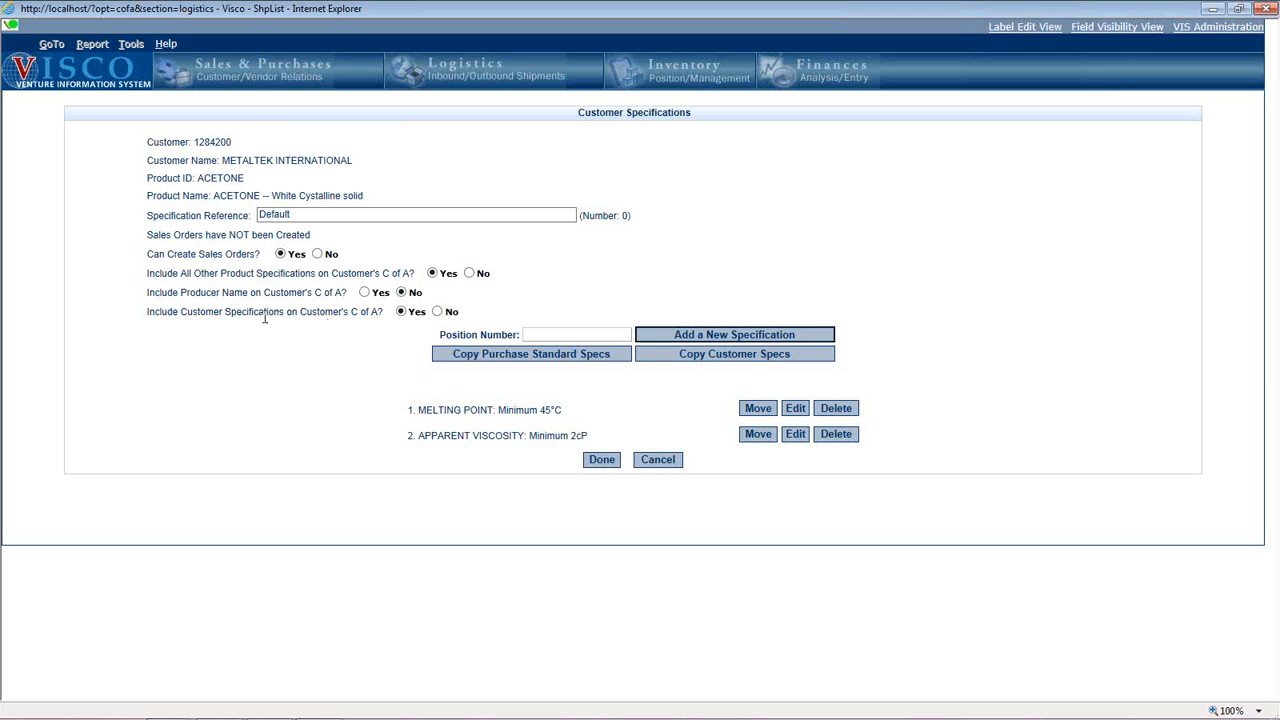
click(668, 466)
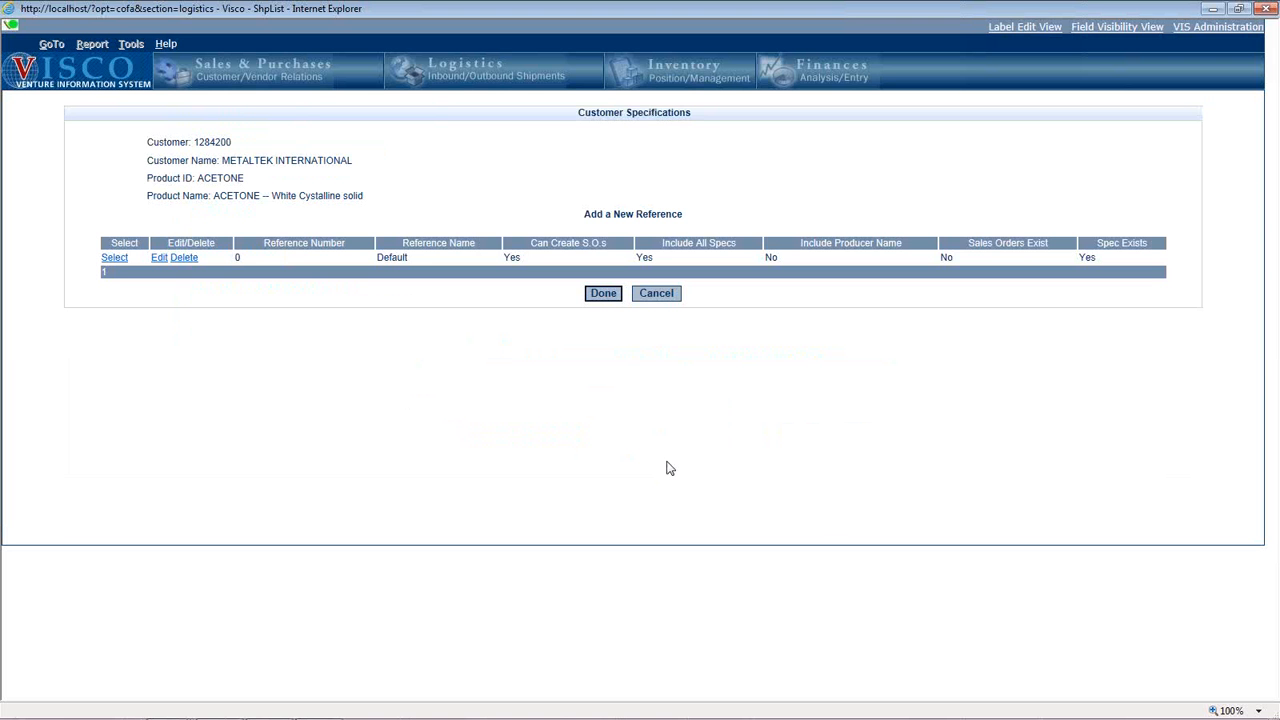
click(650, 294)
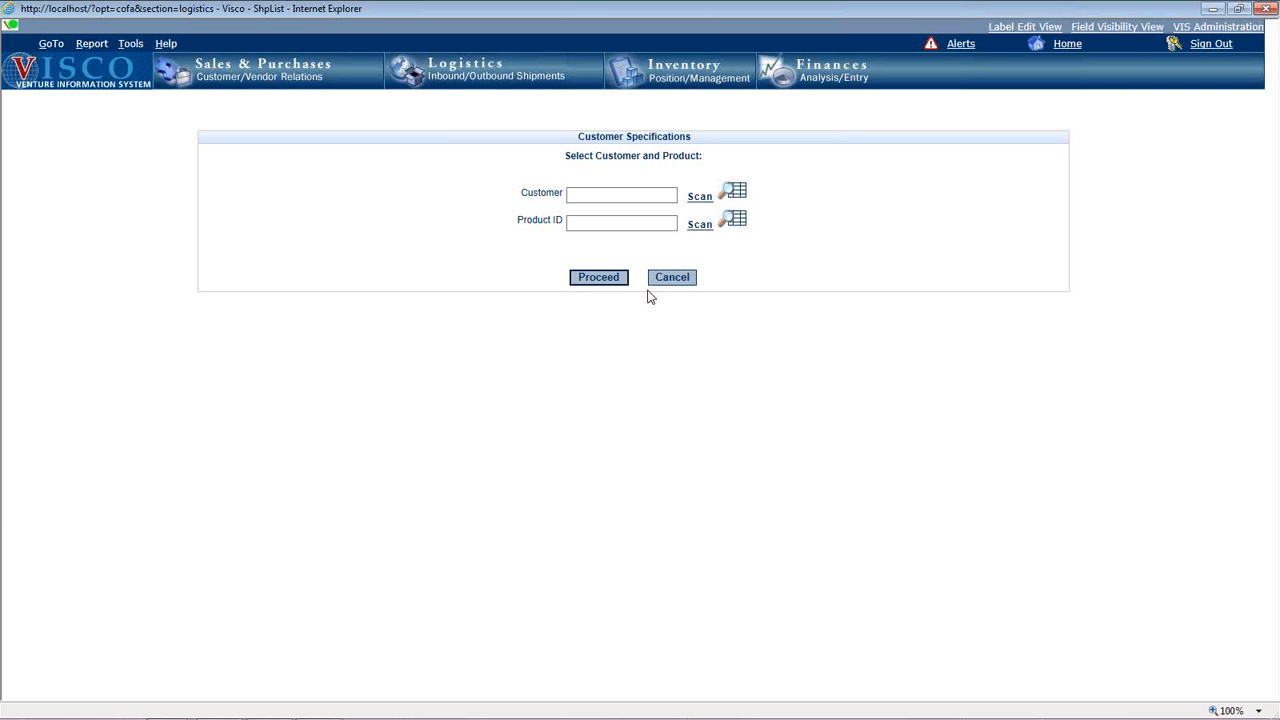
Start a new purchase order assignment in Sales & Purchases and select BEIJING KAISHENGAO as the vendor.
click(228, 72)
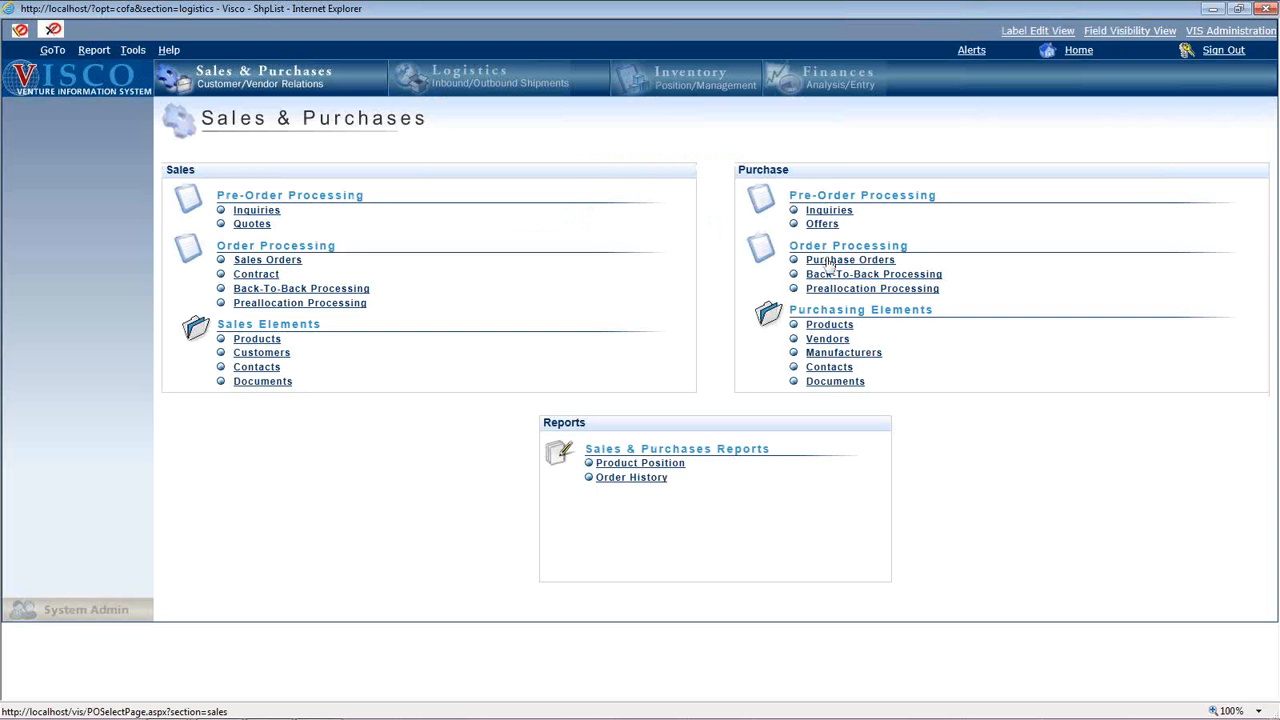
click(829, 260)
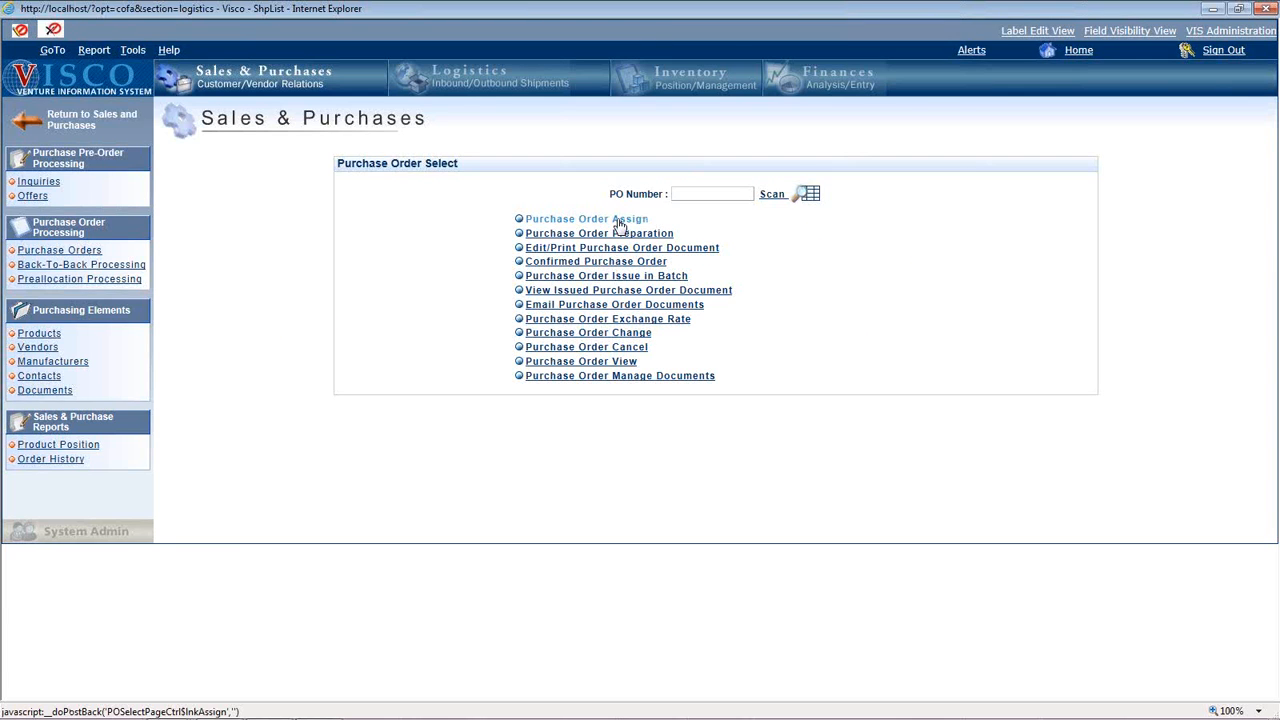
click(619, 225)
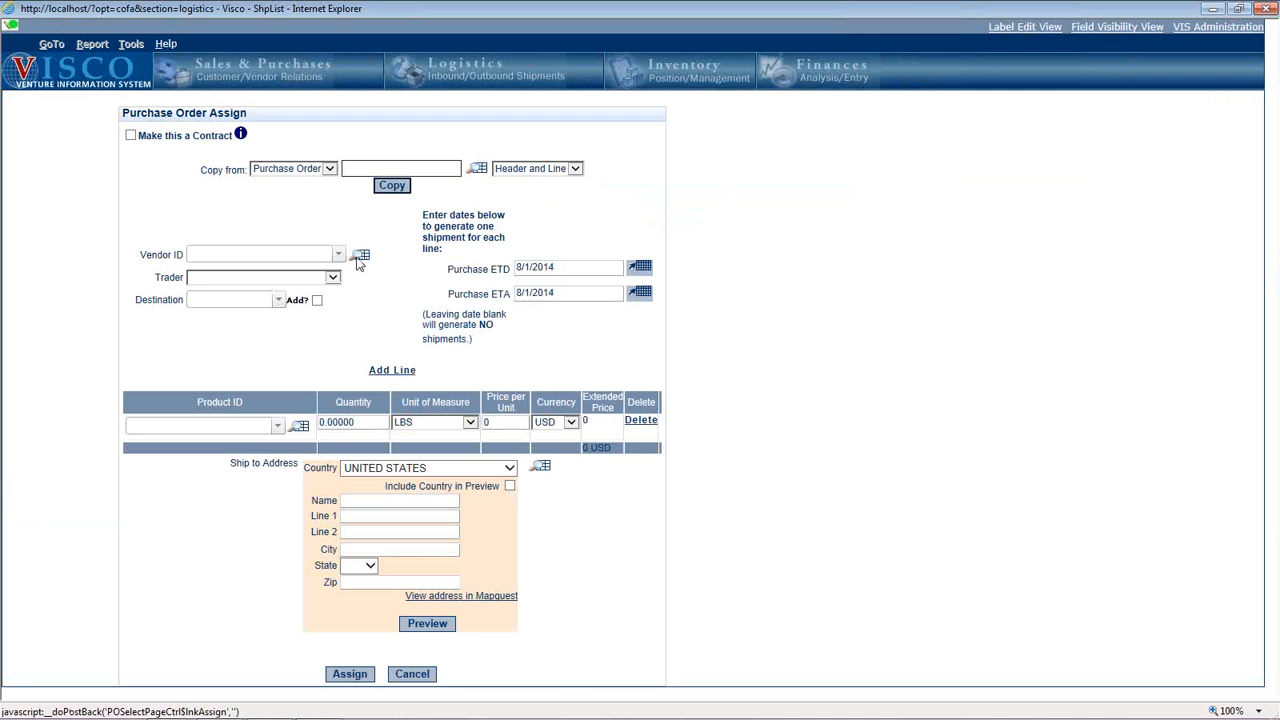
click(361, 257)
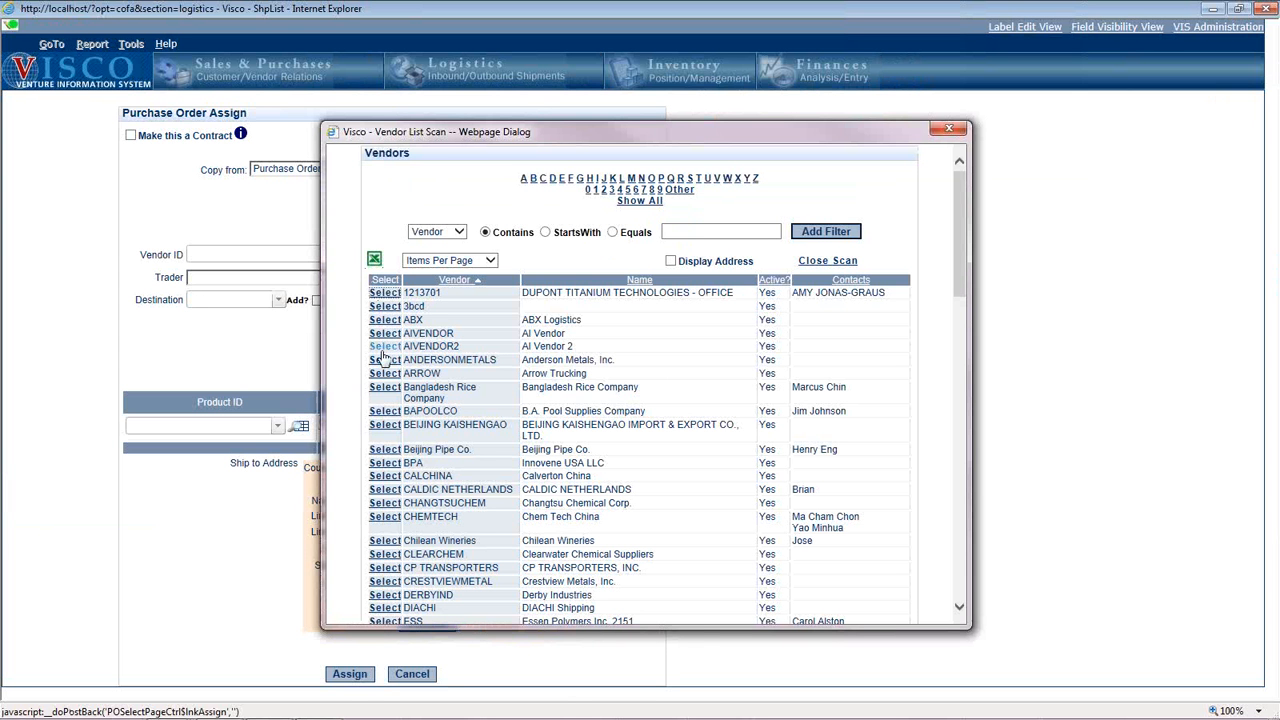
click(384, 425)
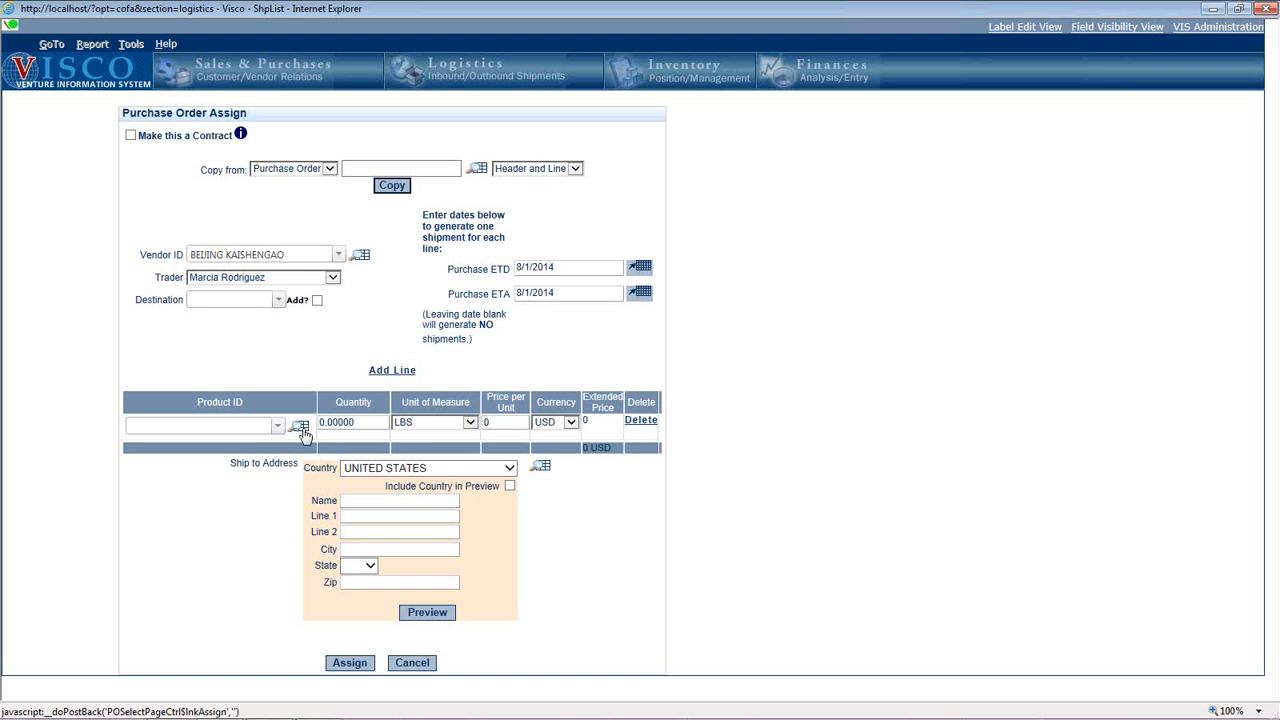
Add ACETONE as the first order line's product and open the details of its Default specification reference.
click(299, 427)
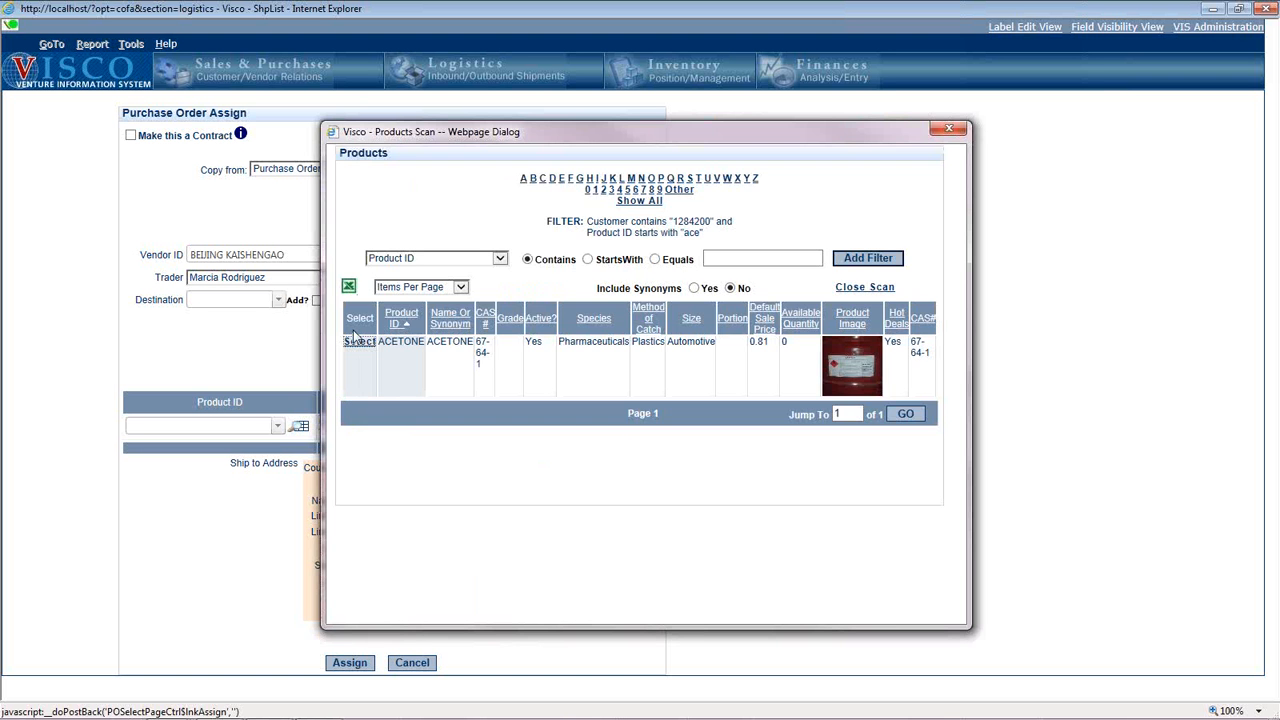
click(359, 342)
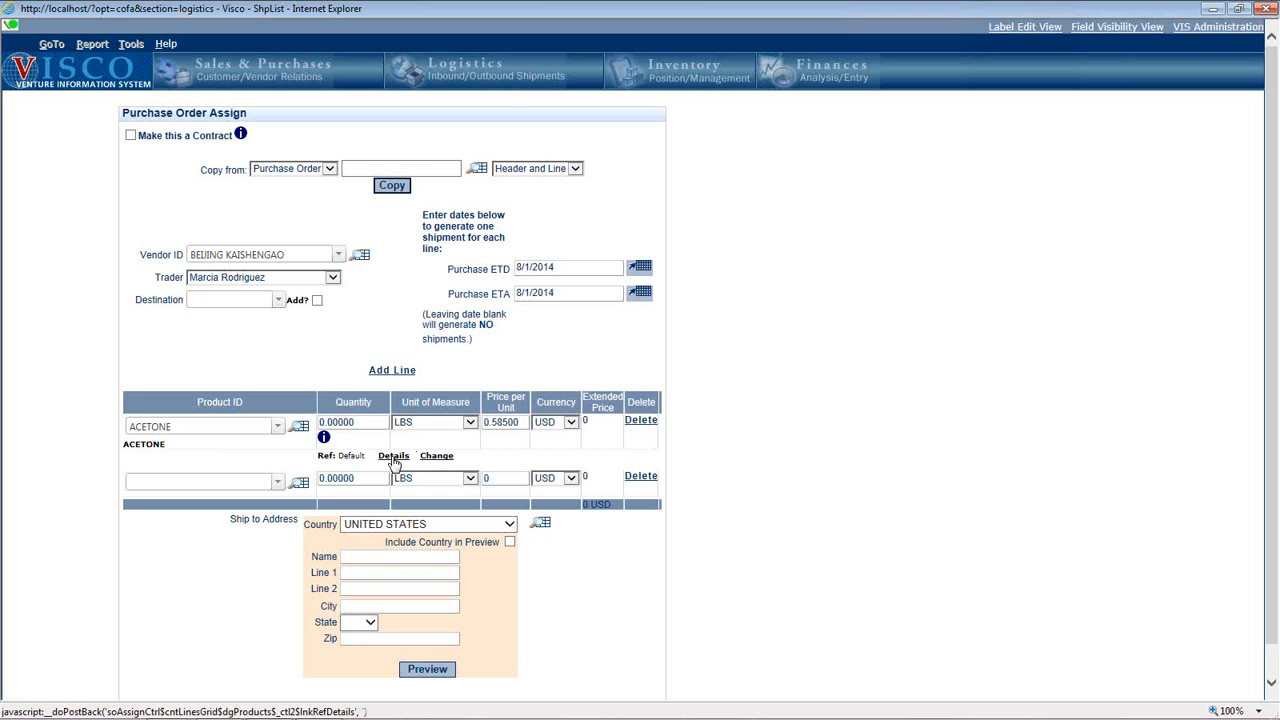
click(393, 459)
click(393, 459)
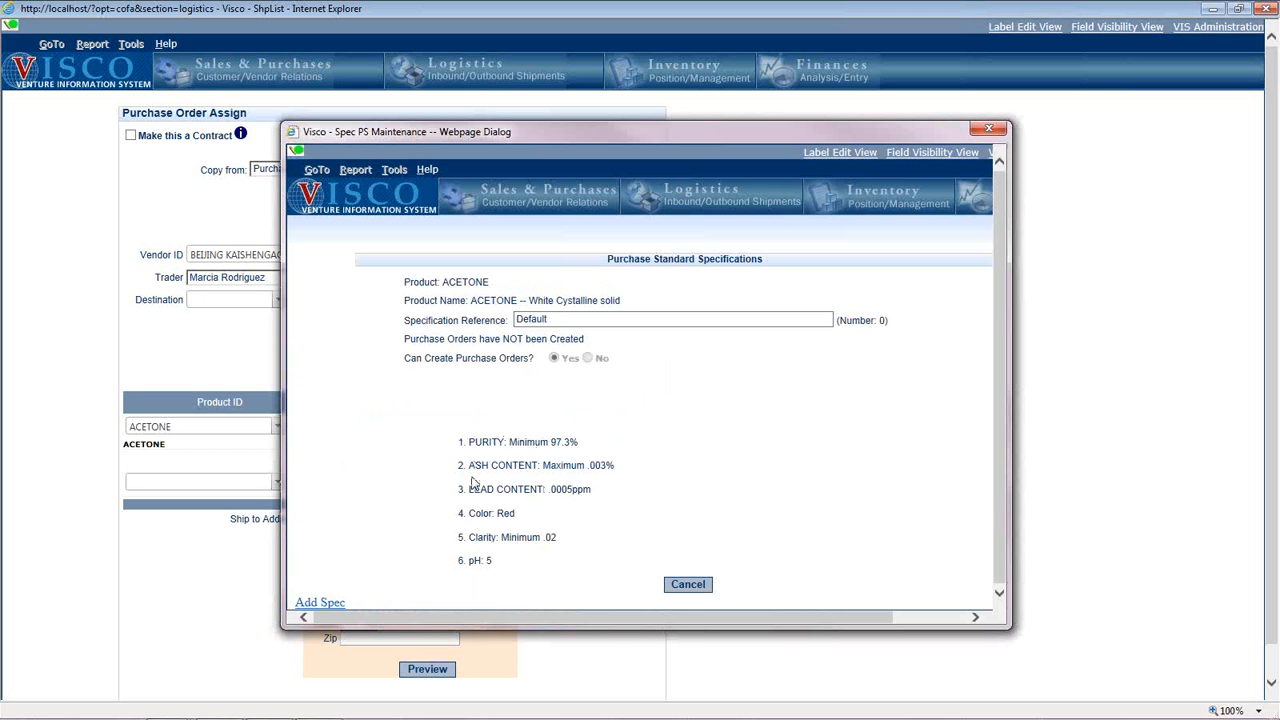
Close the Default specification details and cancel the purchase order assignment without assigning it.
click(688, 584)
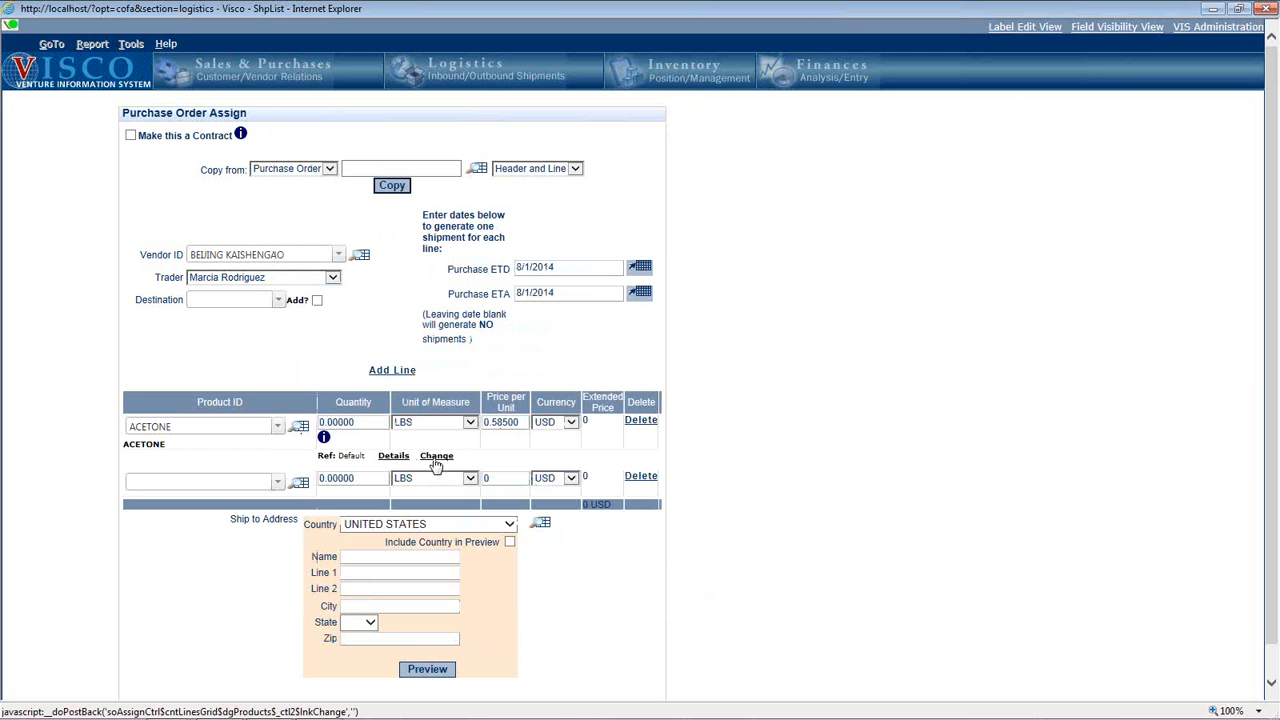
scroll(440, 470, down, 1)
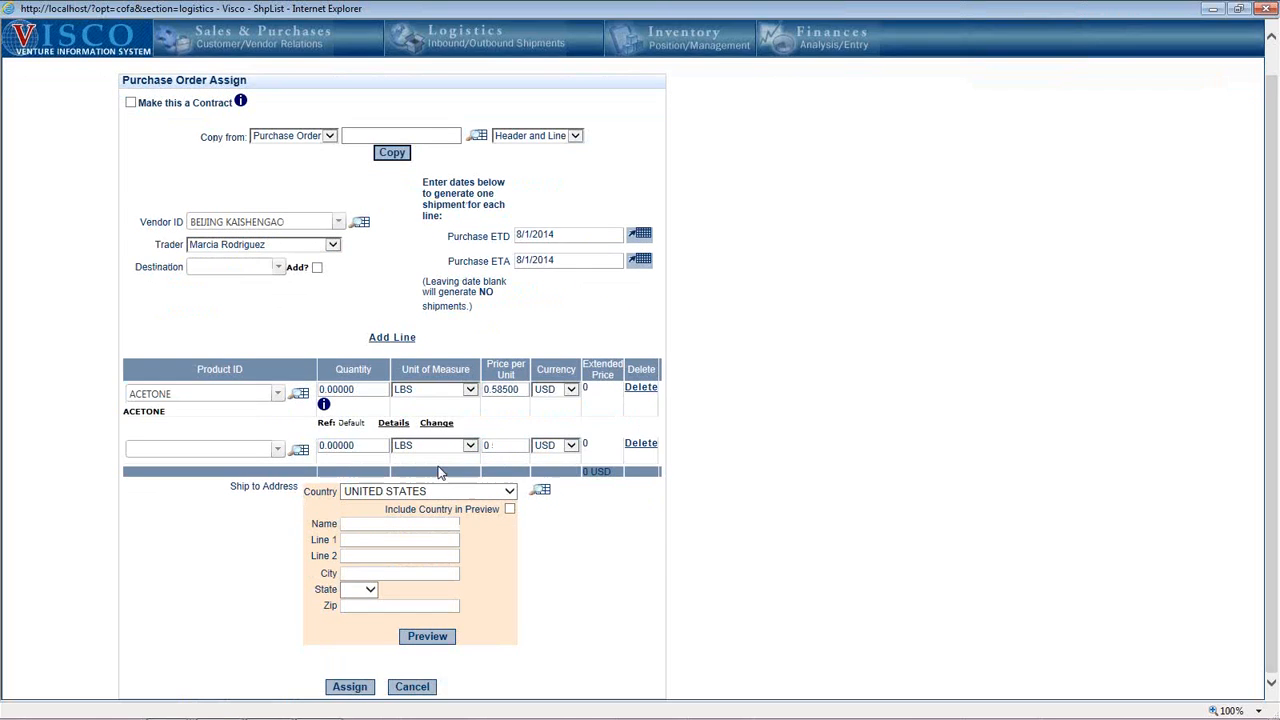
click(420, 685)
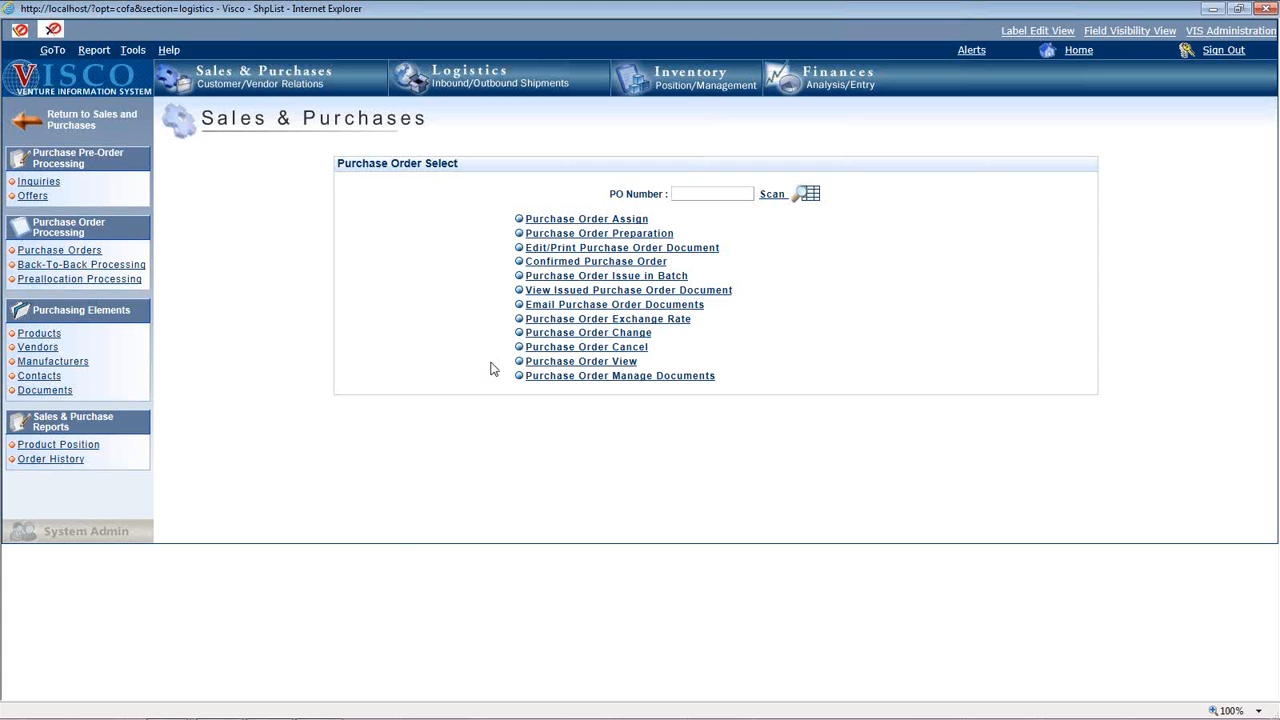
In Logistics Venture Maintenance, open the Venture Certificate of Analysis for BEIJING KAISHENGAO's ACETONE venture, filtering the ventures by venture number.
click(508, 95)
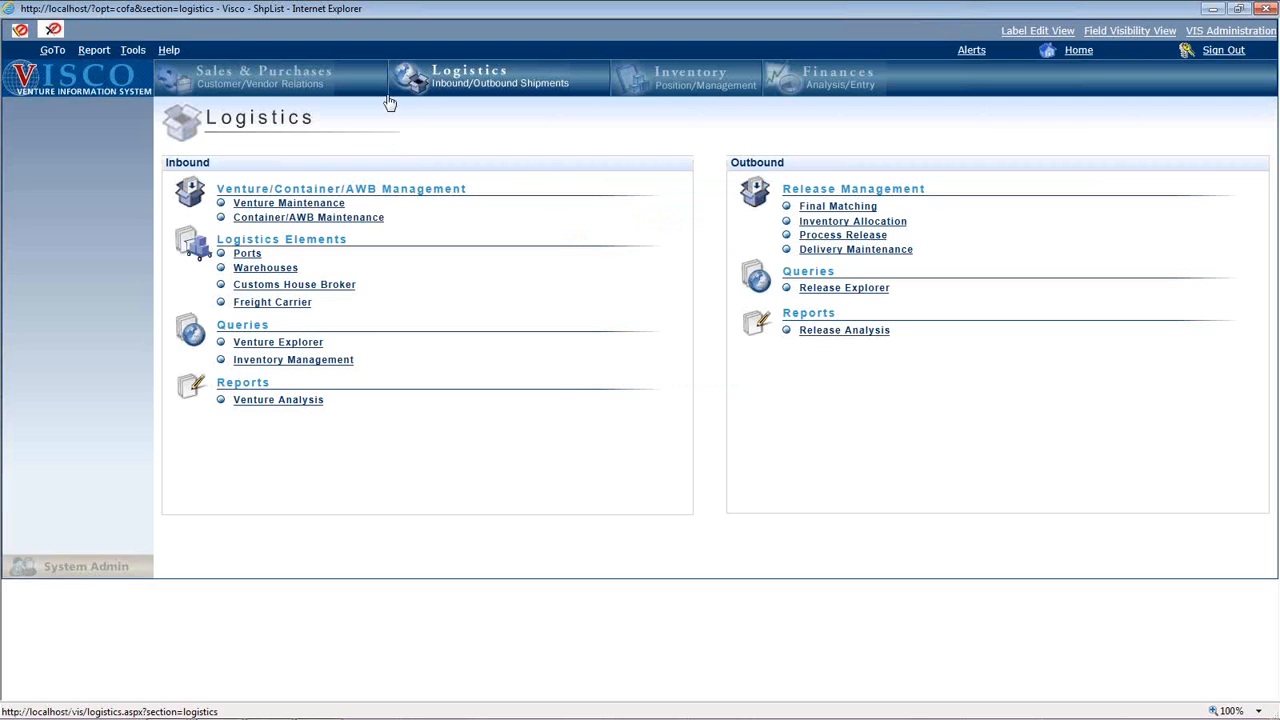
click(286, 206)
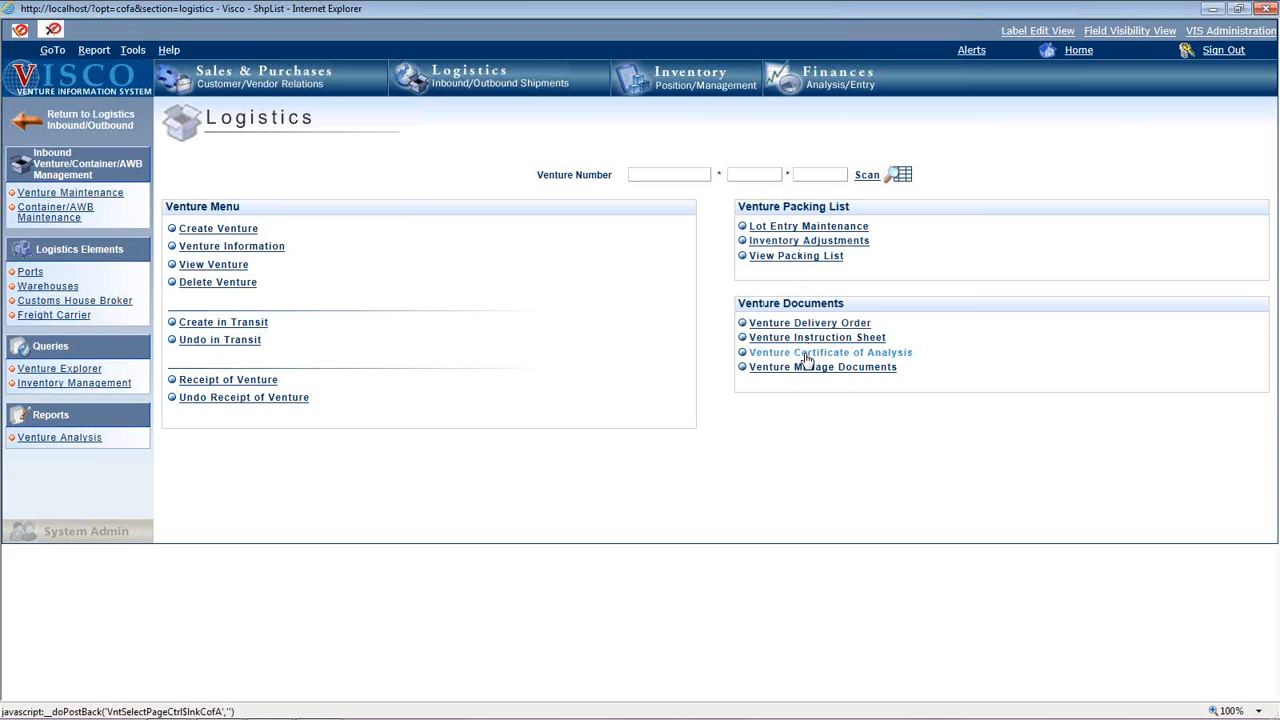
click(808, 356)
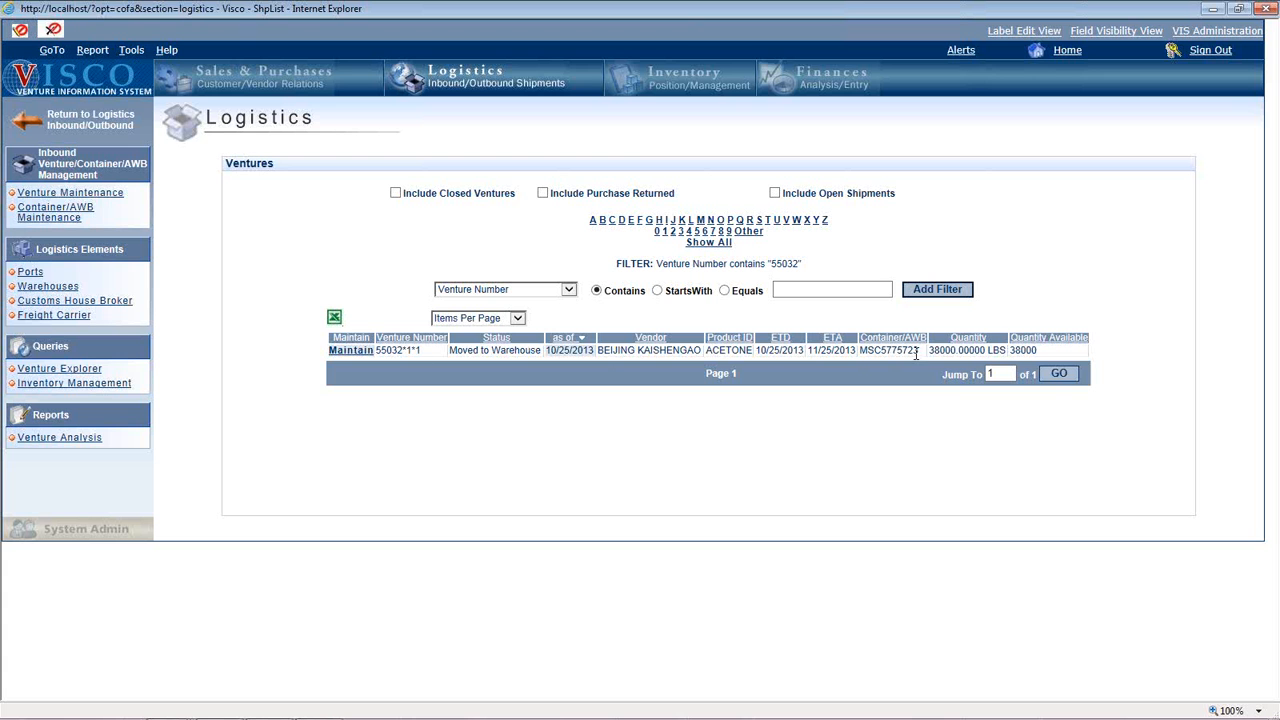
click(352, 350)
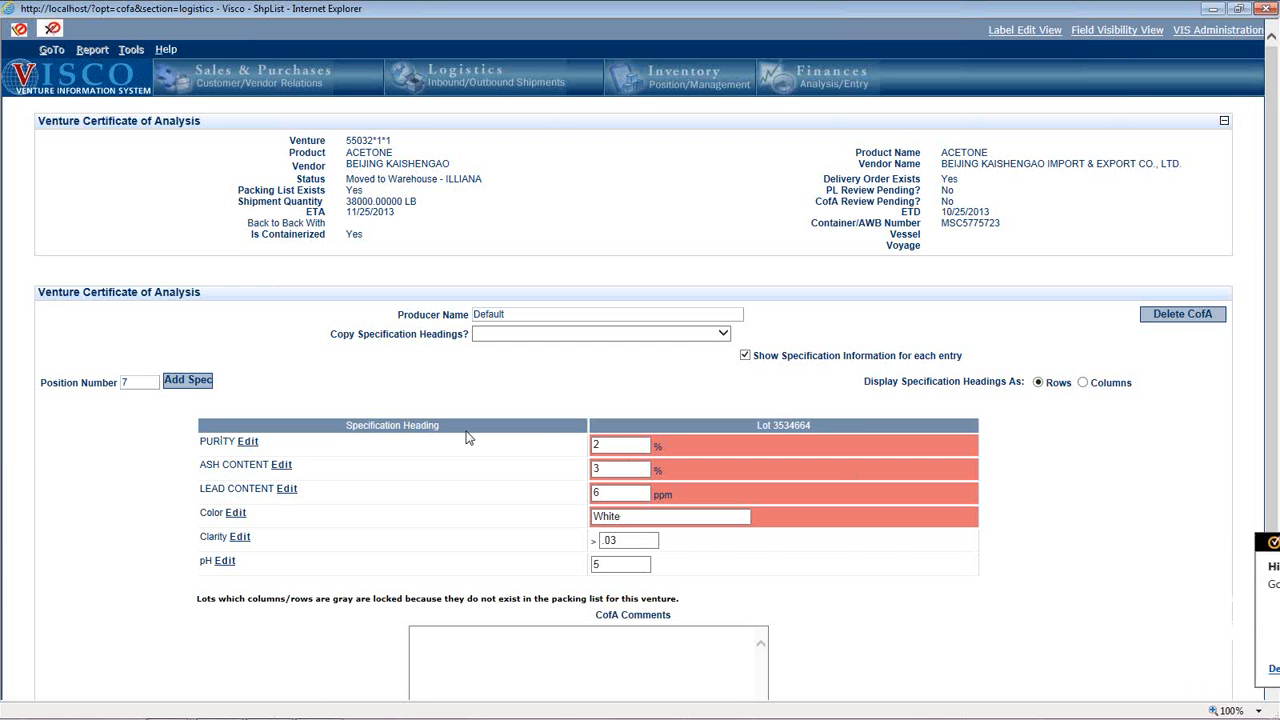
Try a PURITY value of 98 % for the lot and leave the certificate of analysis without saving.
click(605, 451)
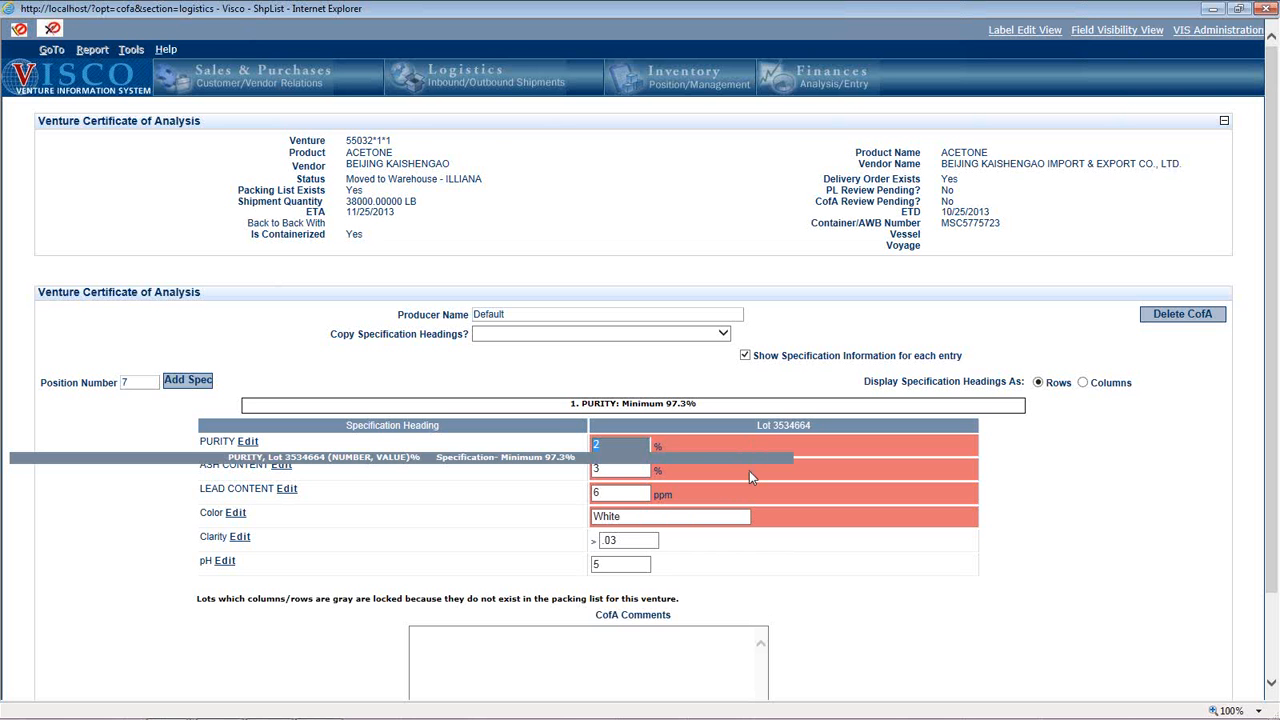
text(98)
click(1067, 484)
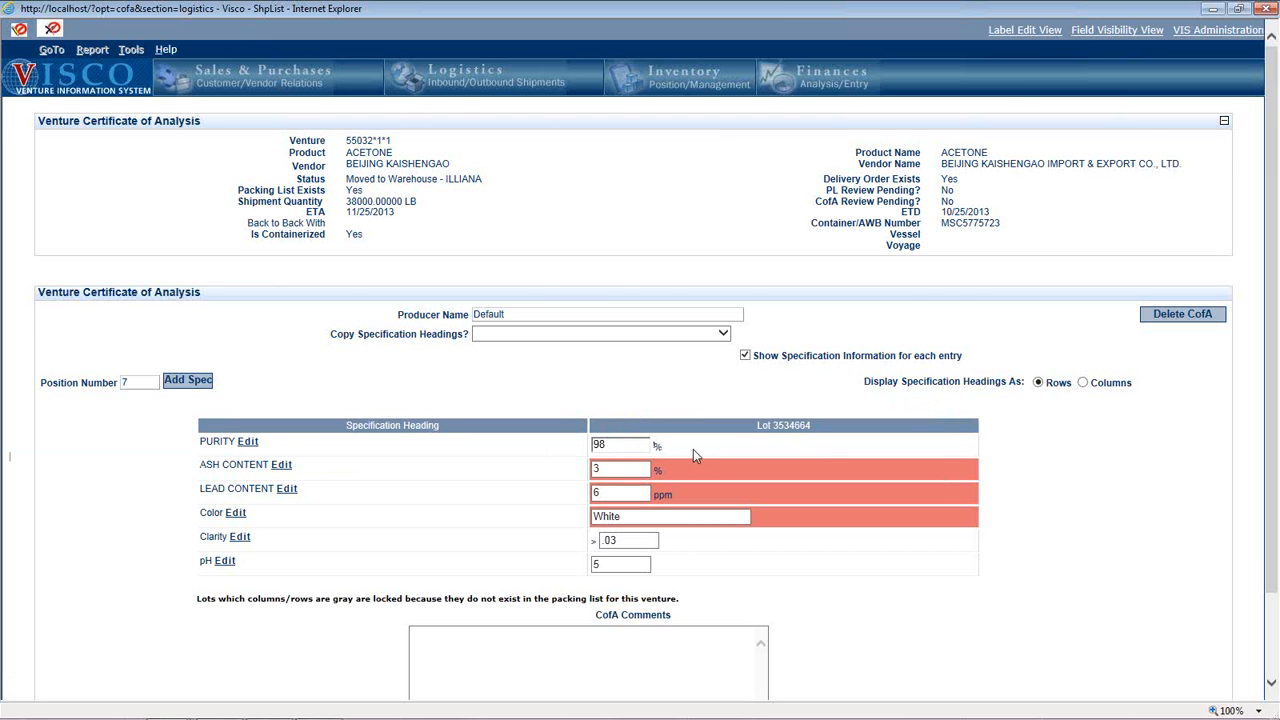
scroll(666, 686, down, 2)
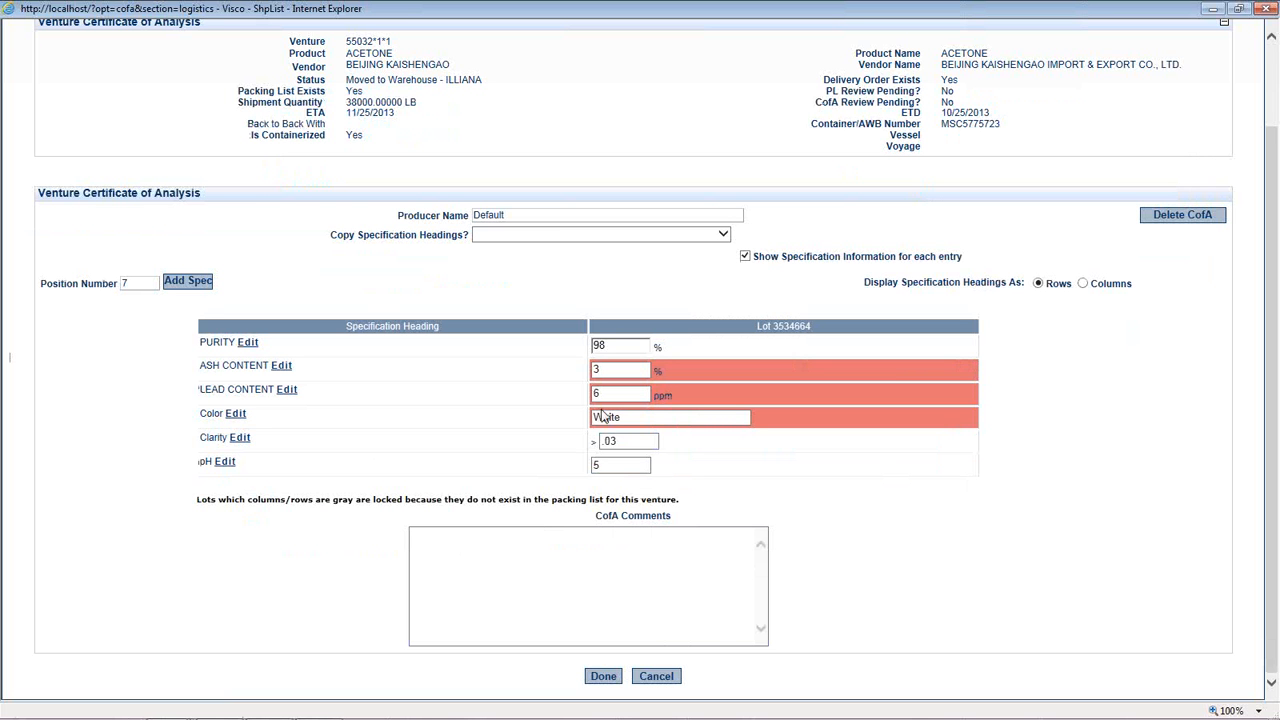
click(657, 677)
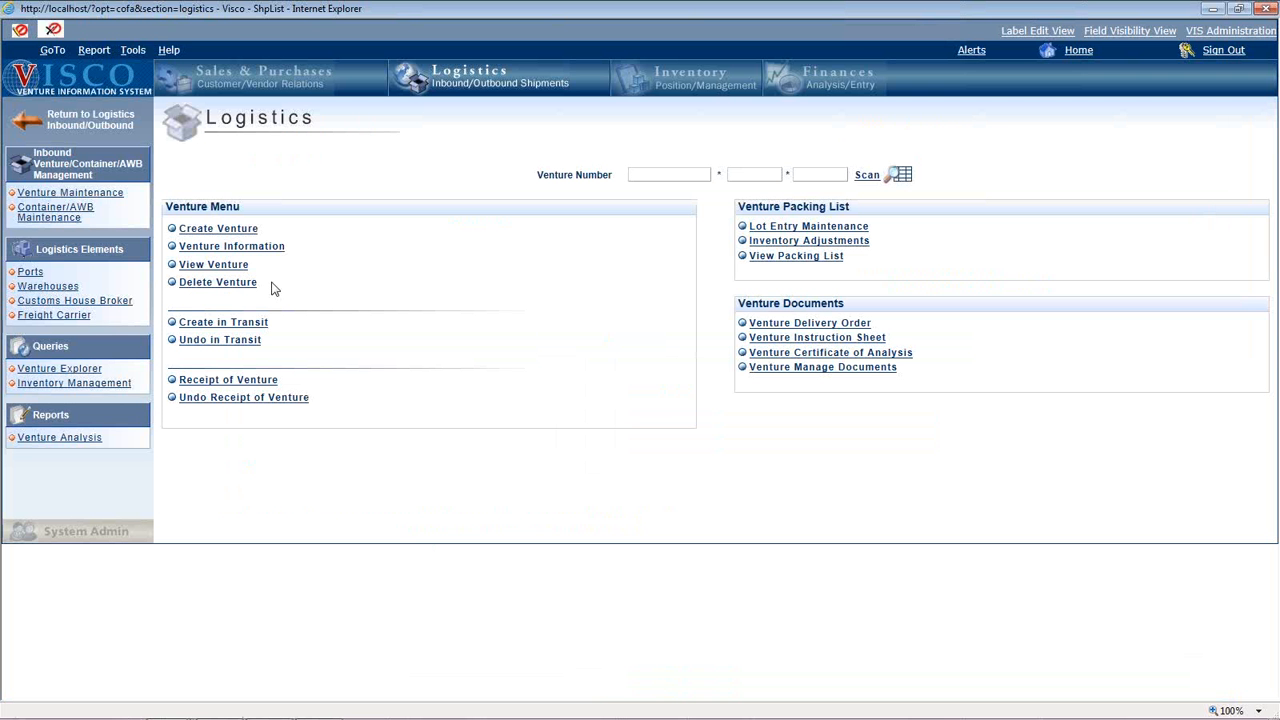
Open Inventory Allocation in Logistics for METALTEK INTERNATIONAL's ACETONE sales order dated 8/1/2014.
click(510, 86)
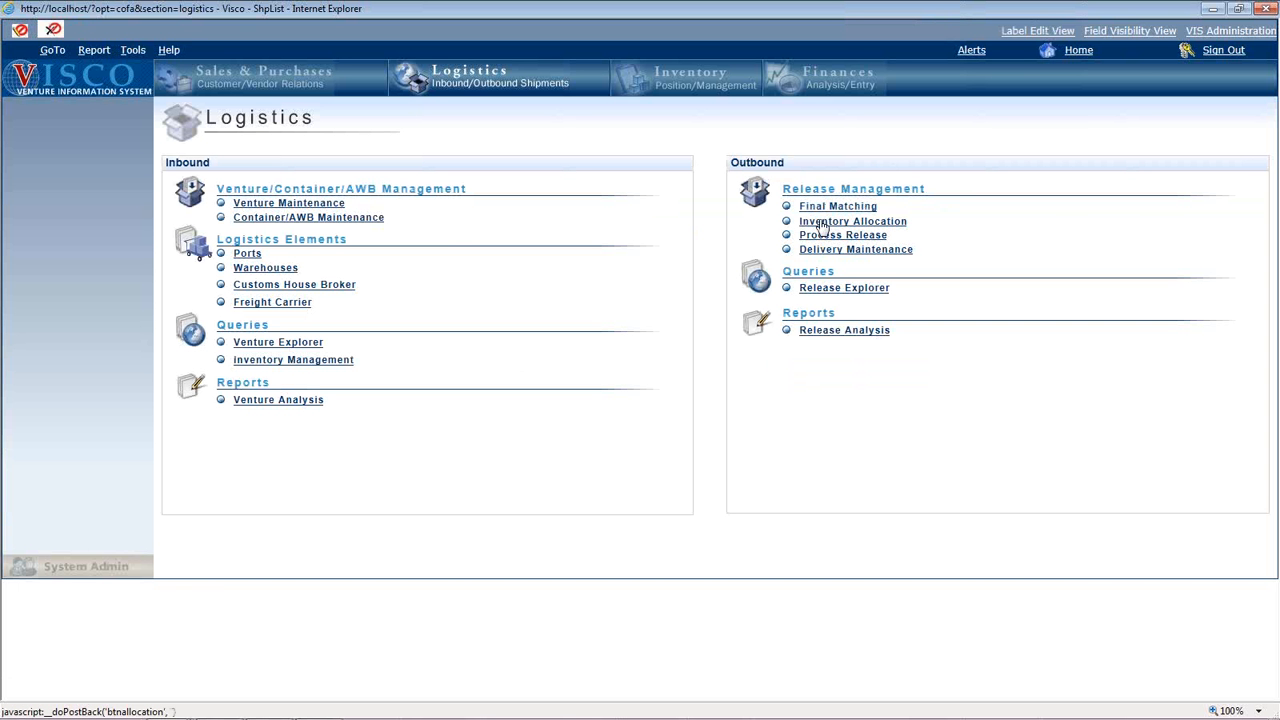
click(820, 222)
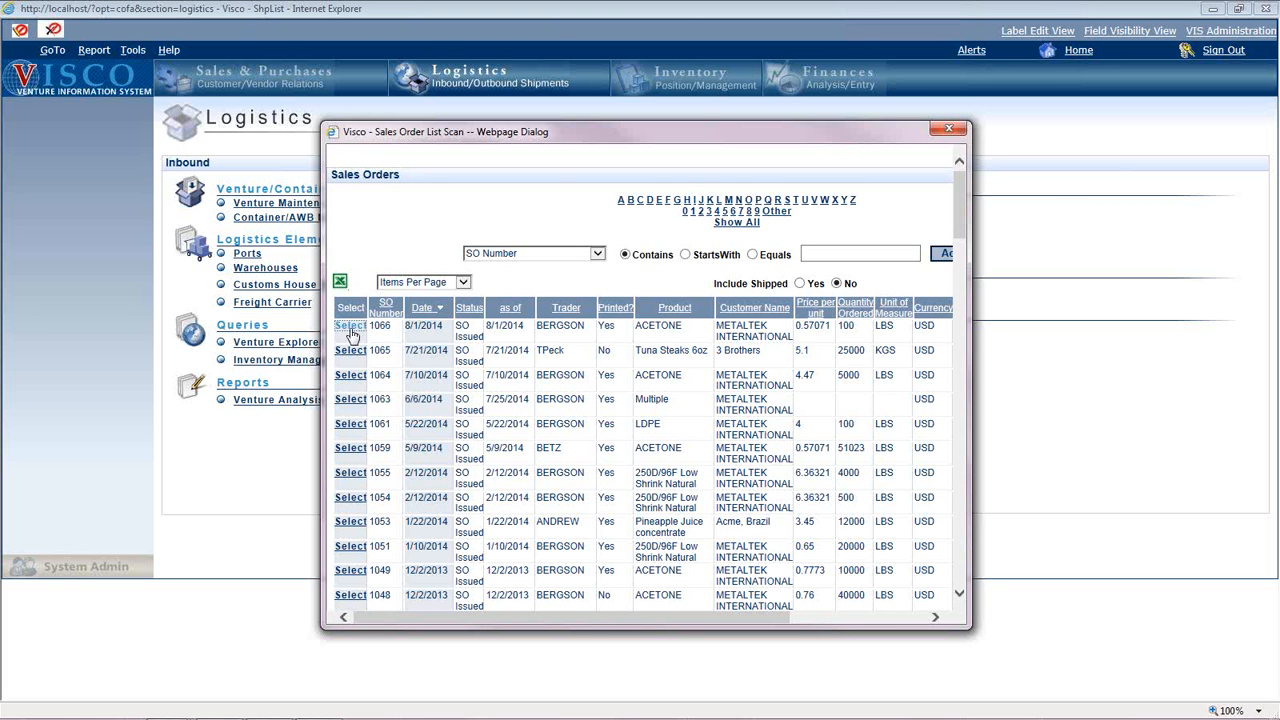
click(350, 328)
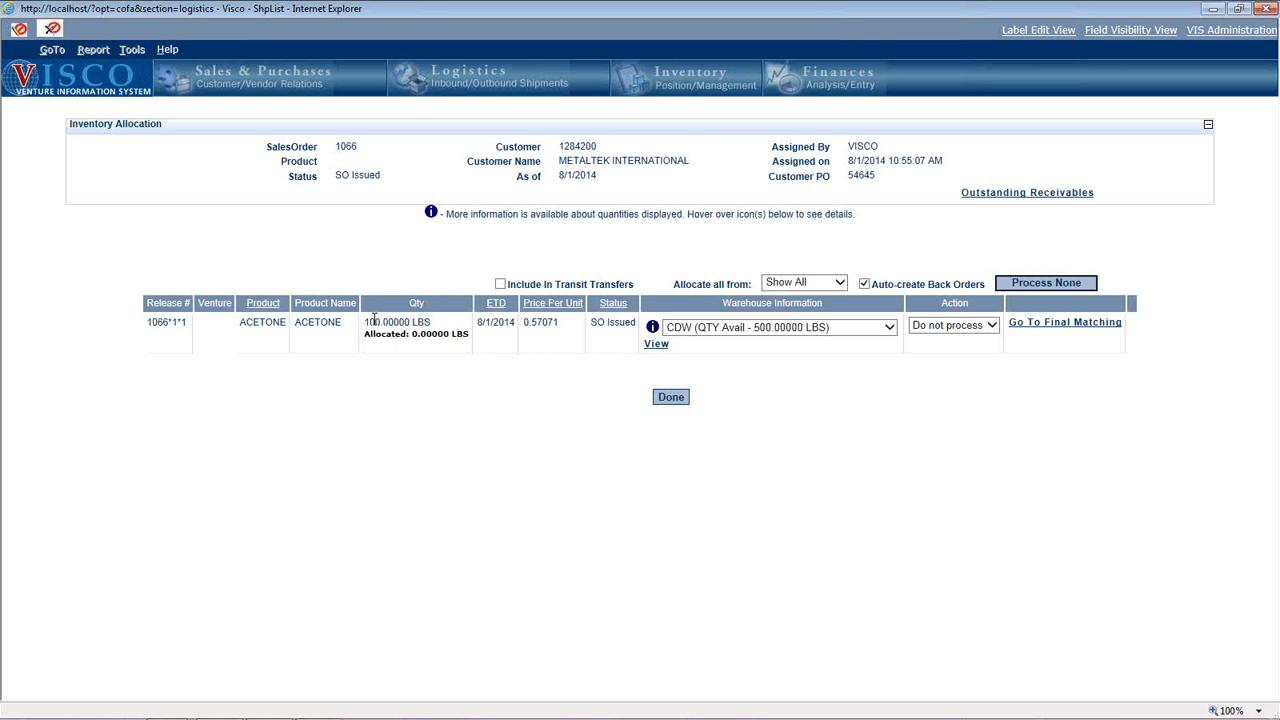
View the venture lots available for the ACETONE release and leave Inventory Allocation without allocating any.
click(656, 345)
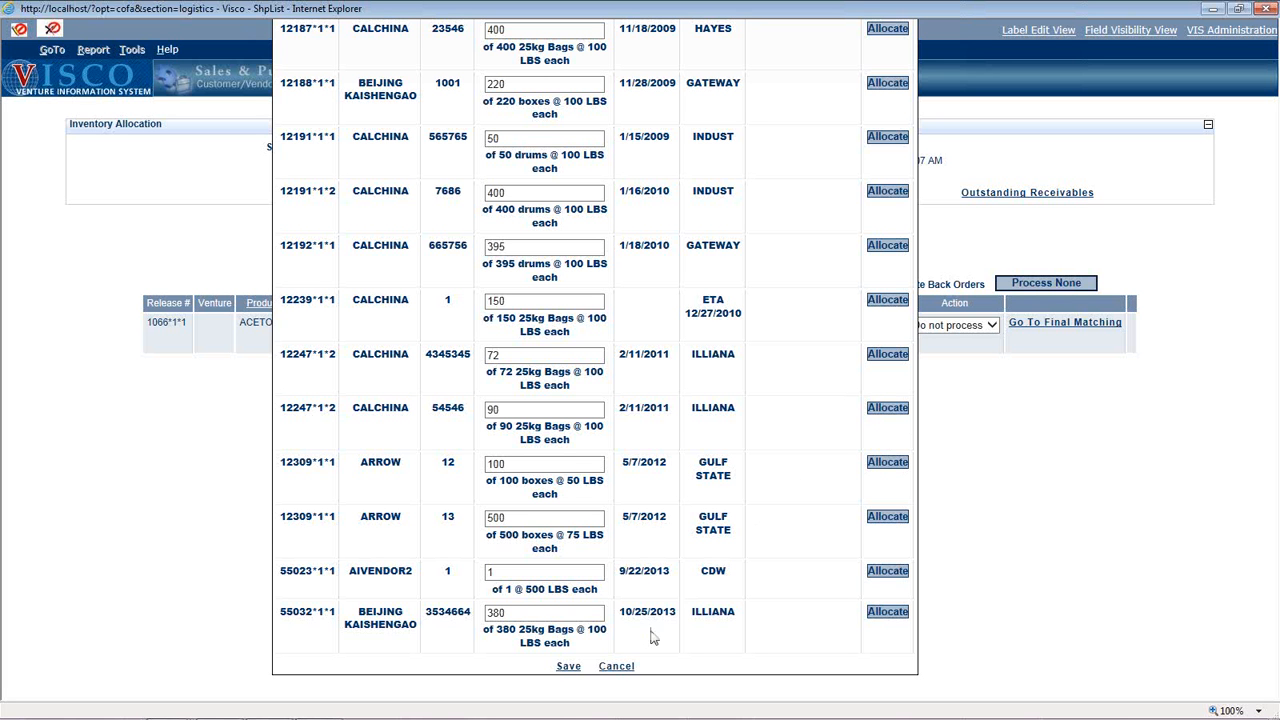
click(616, 666)
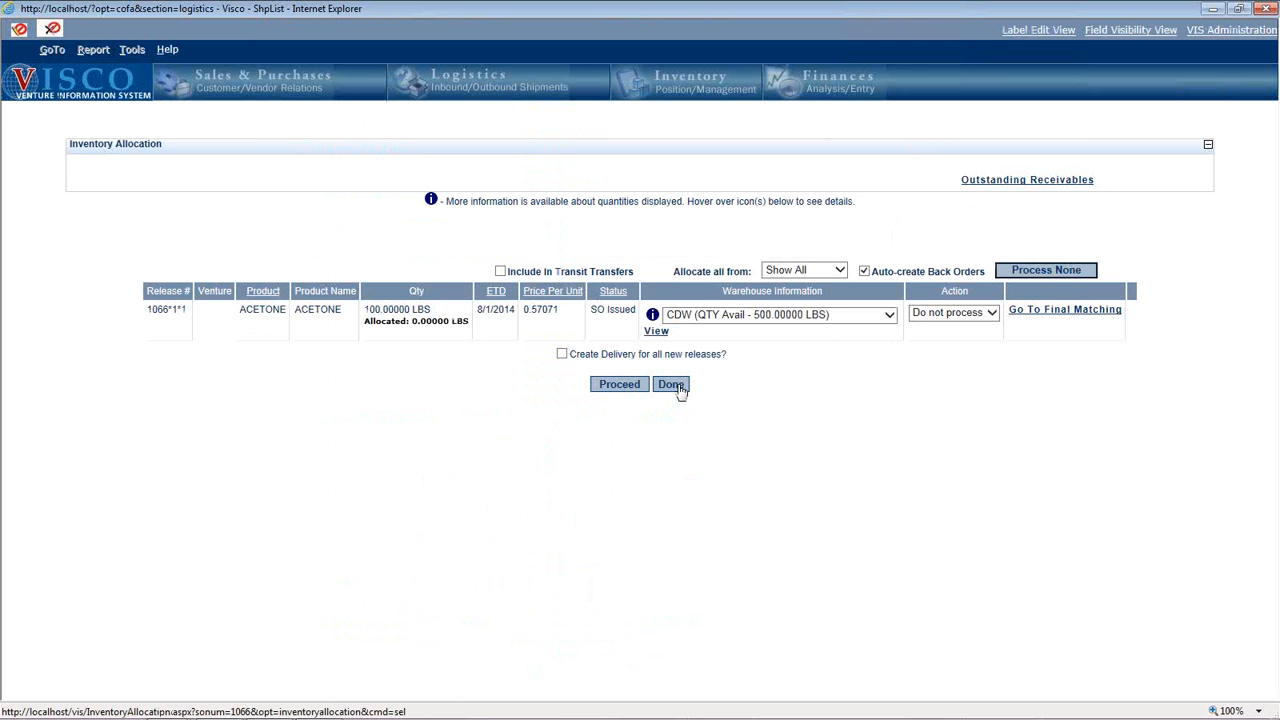
click(671, 385)
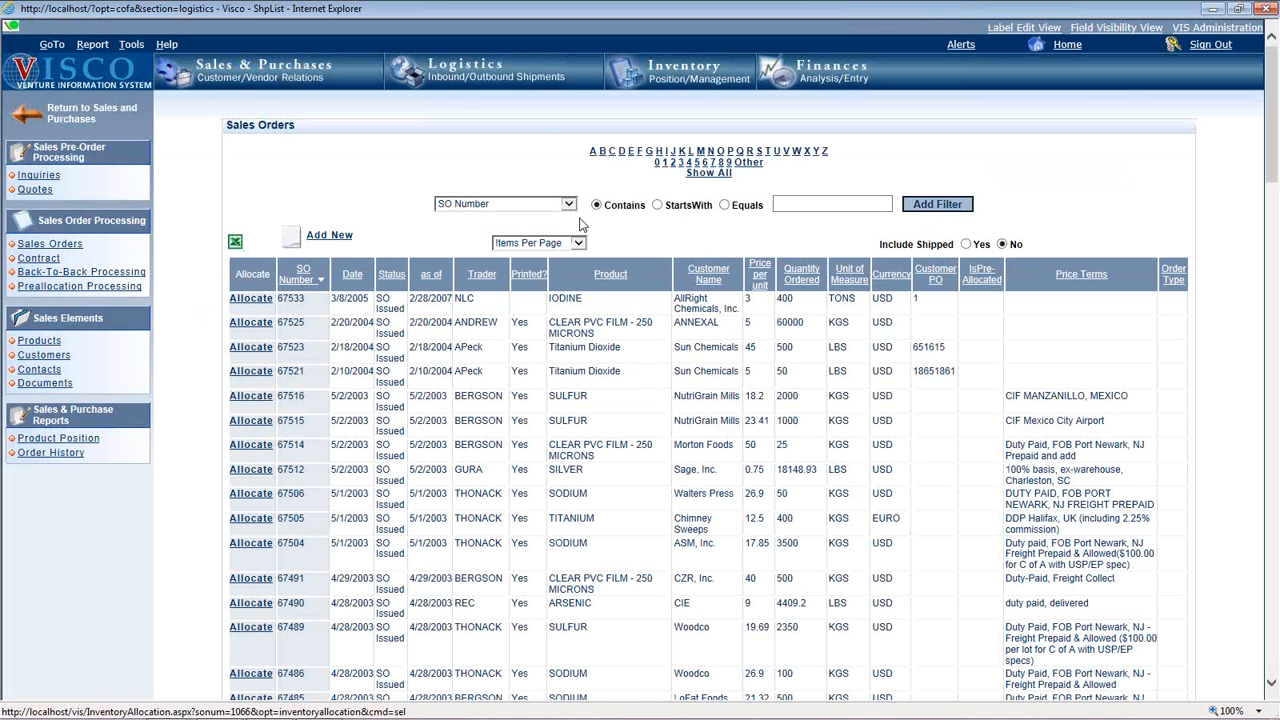
Open Process Release under the outbound Release Management section of Logistics.
click(470, 87)
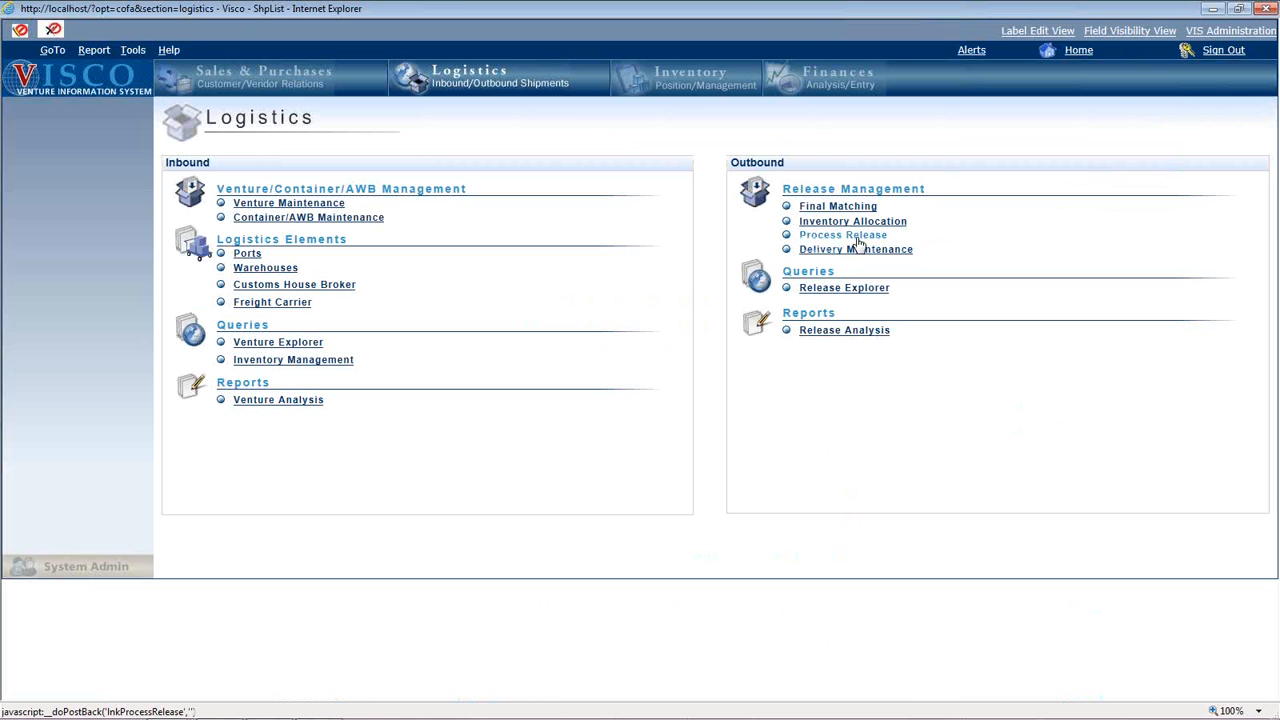
click(858, 240)
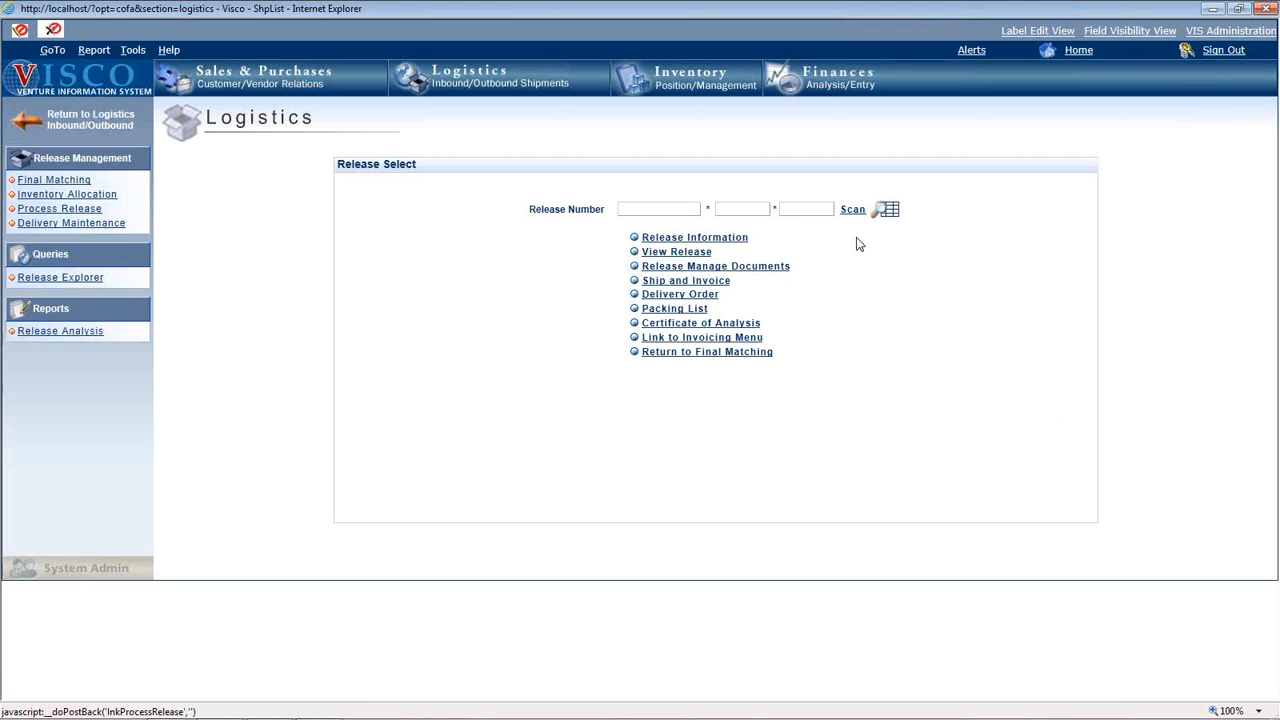